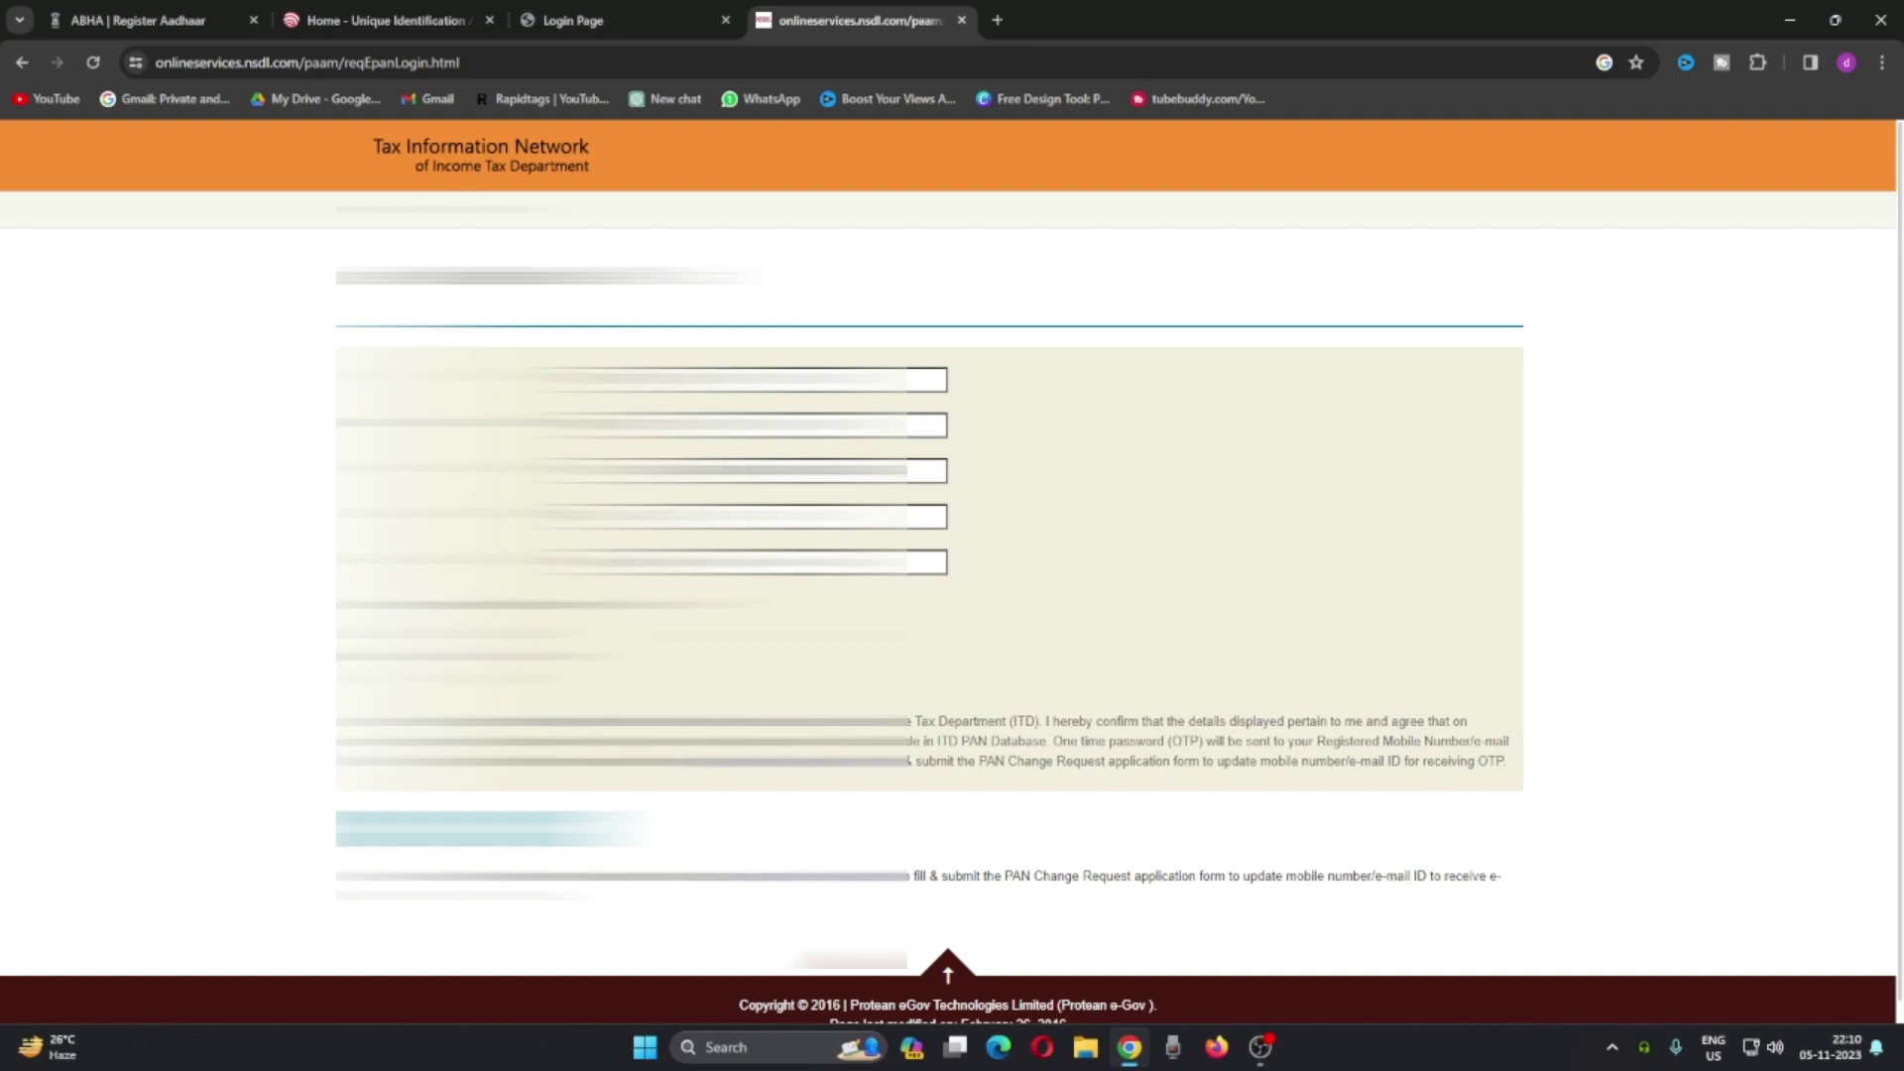
Open the Voters' Service Portal at voters.eci.gov.in in a new tab
{"action": "key", "text": "ctrl+t"}
{"action": "left_click", "coordinate": [940, 433]}
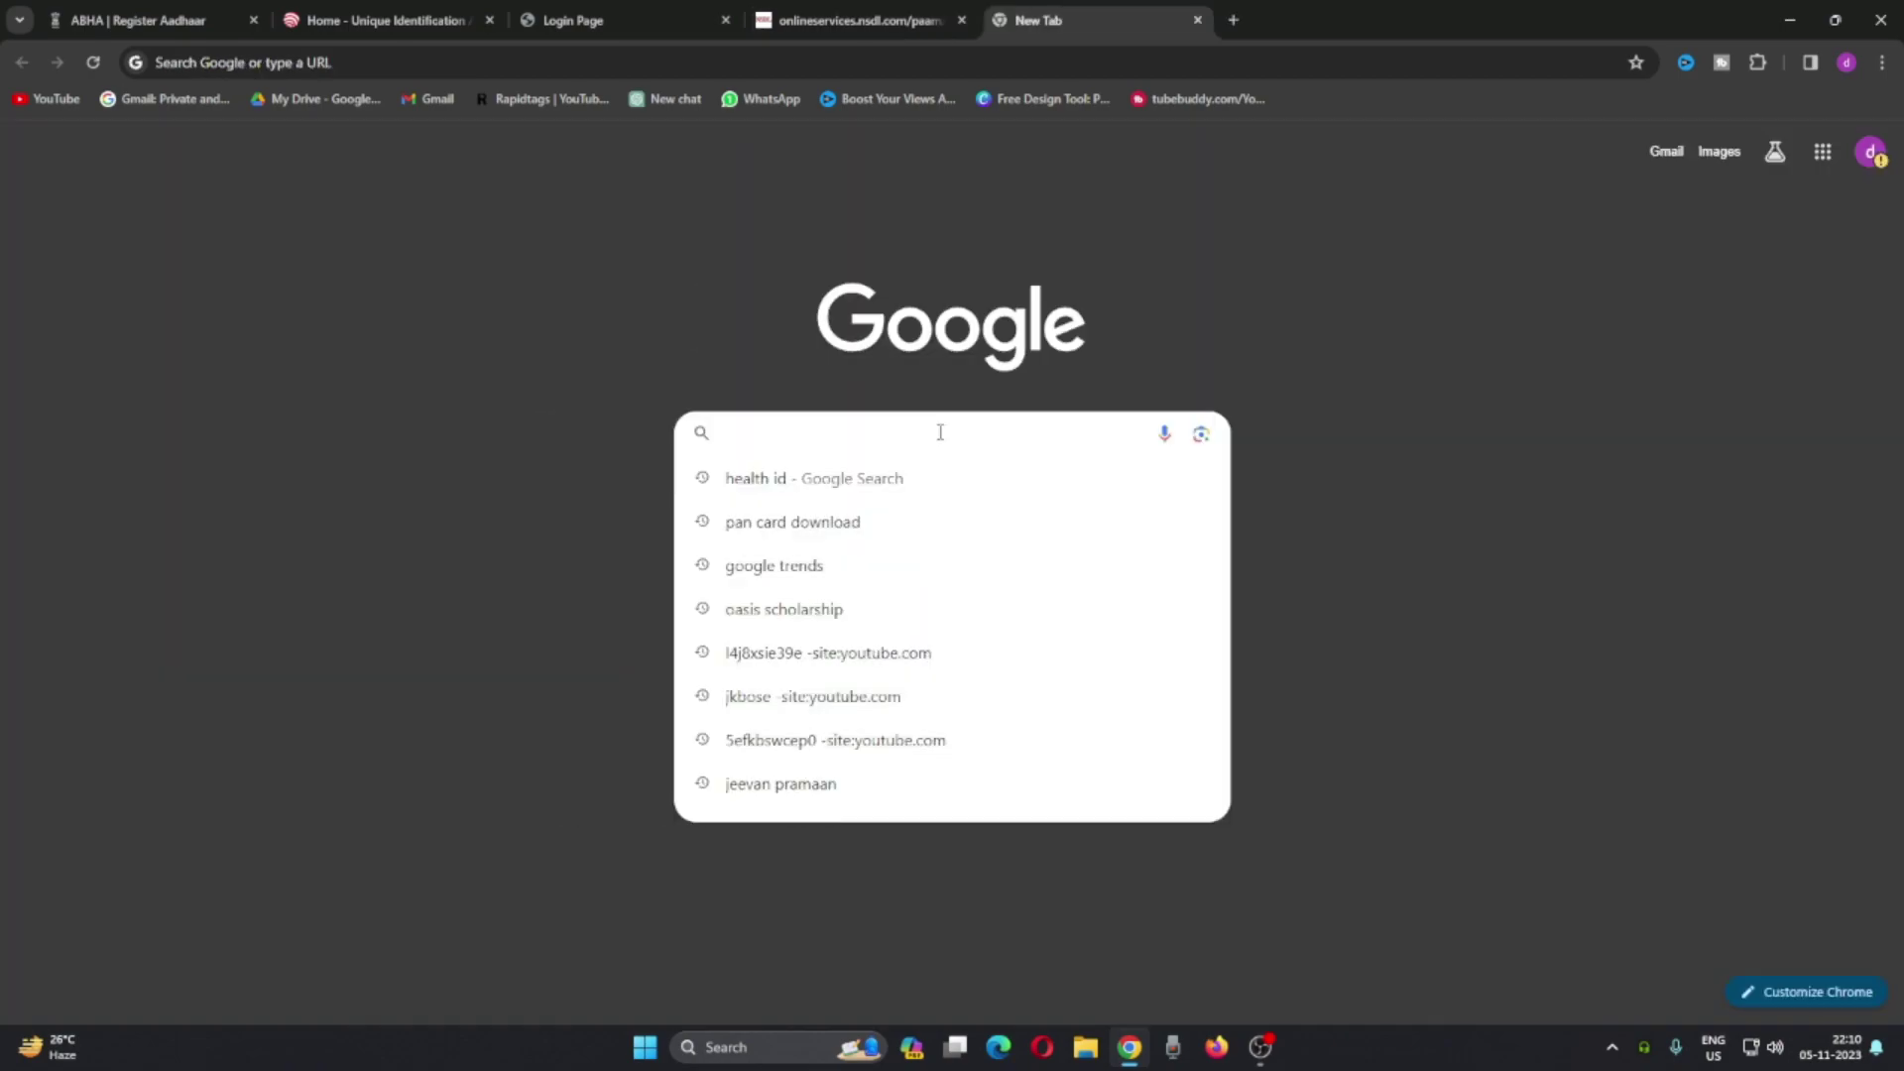
{"action": "type", "text": "v"}
{"action": "key", "text": "Return"}
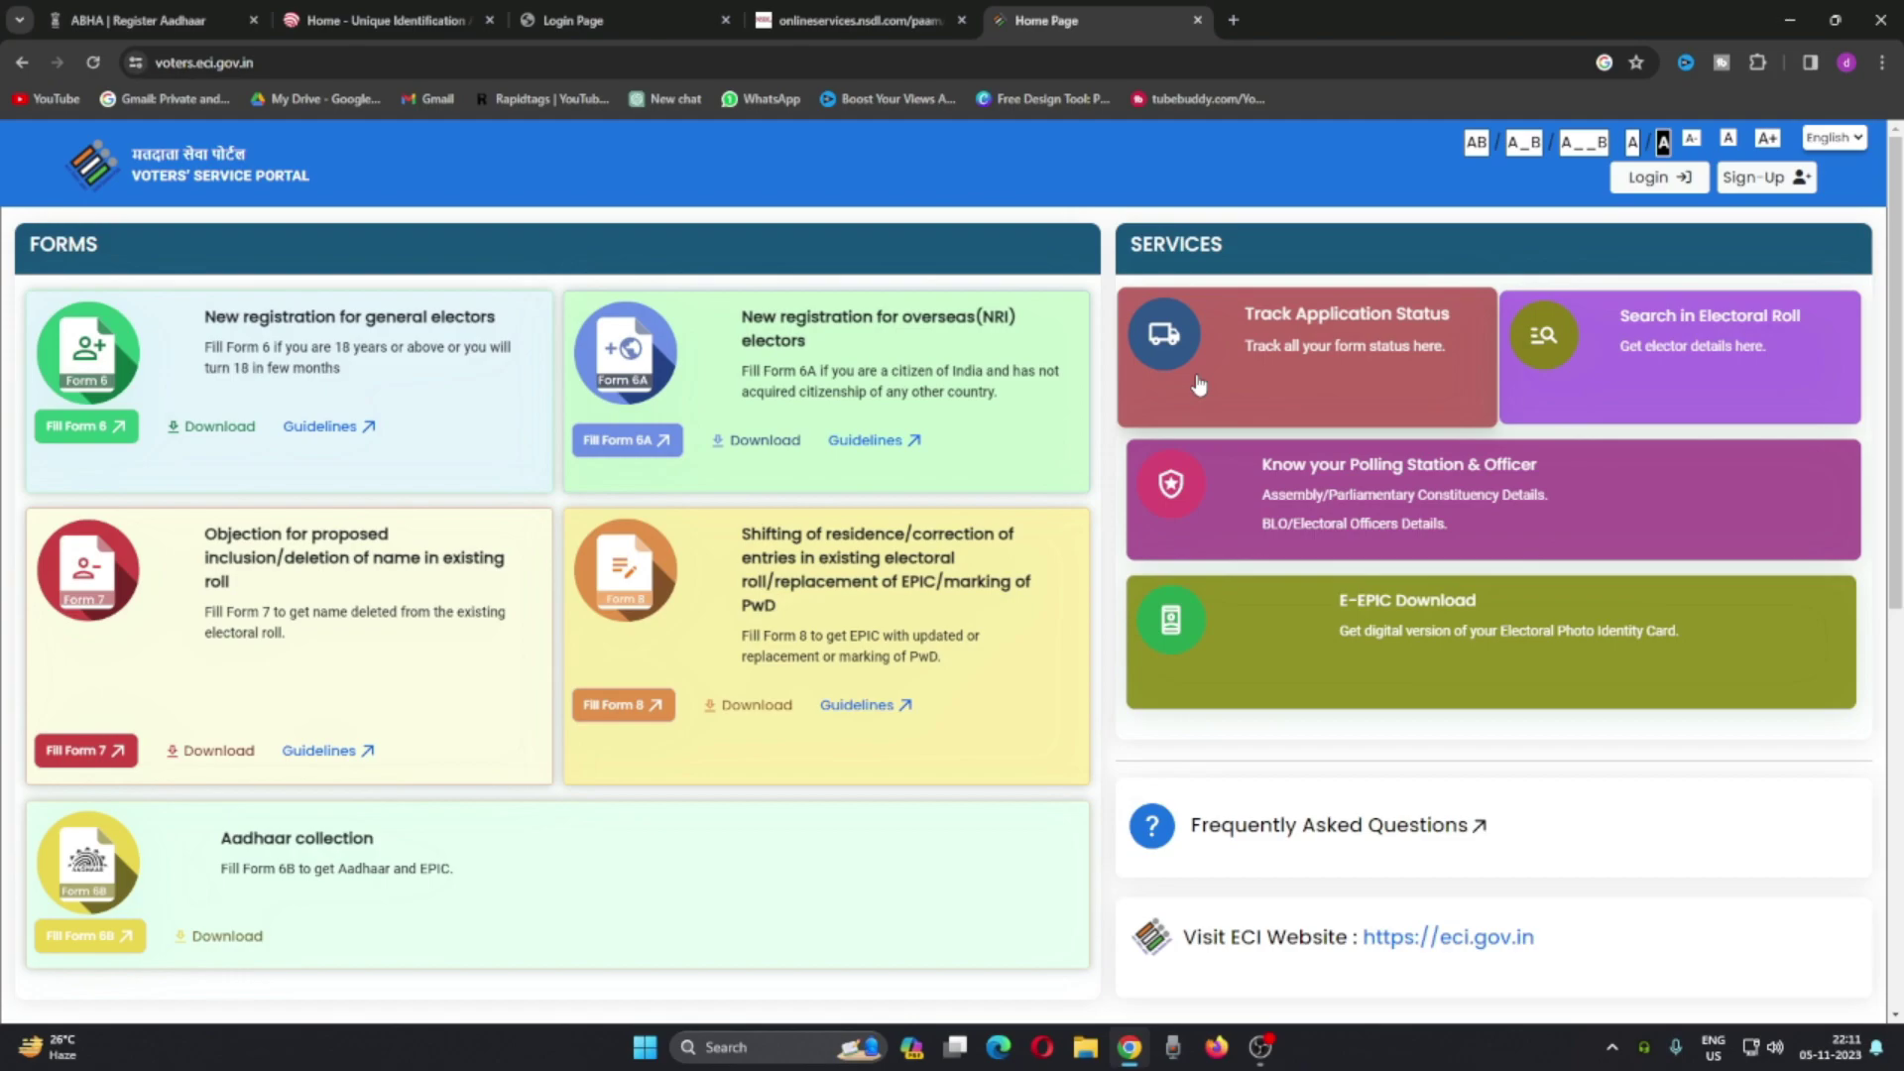
Log in to the Voters' Service Portal, entering the OTP received on the registered mobile
{"action": "left_click", "coordinate": [1690, 189]}
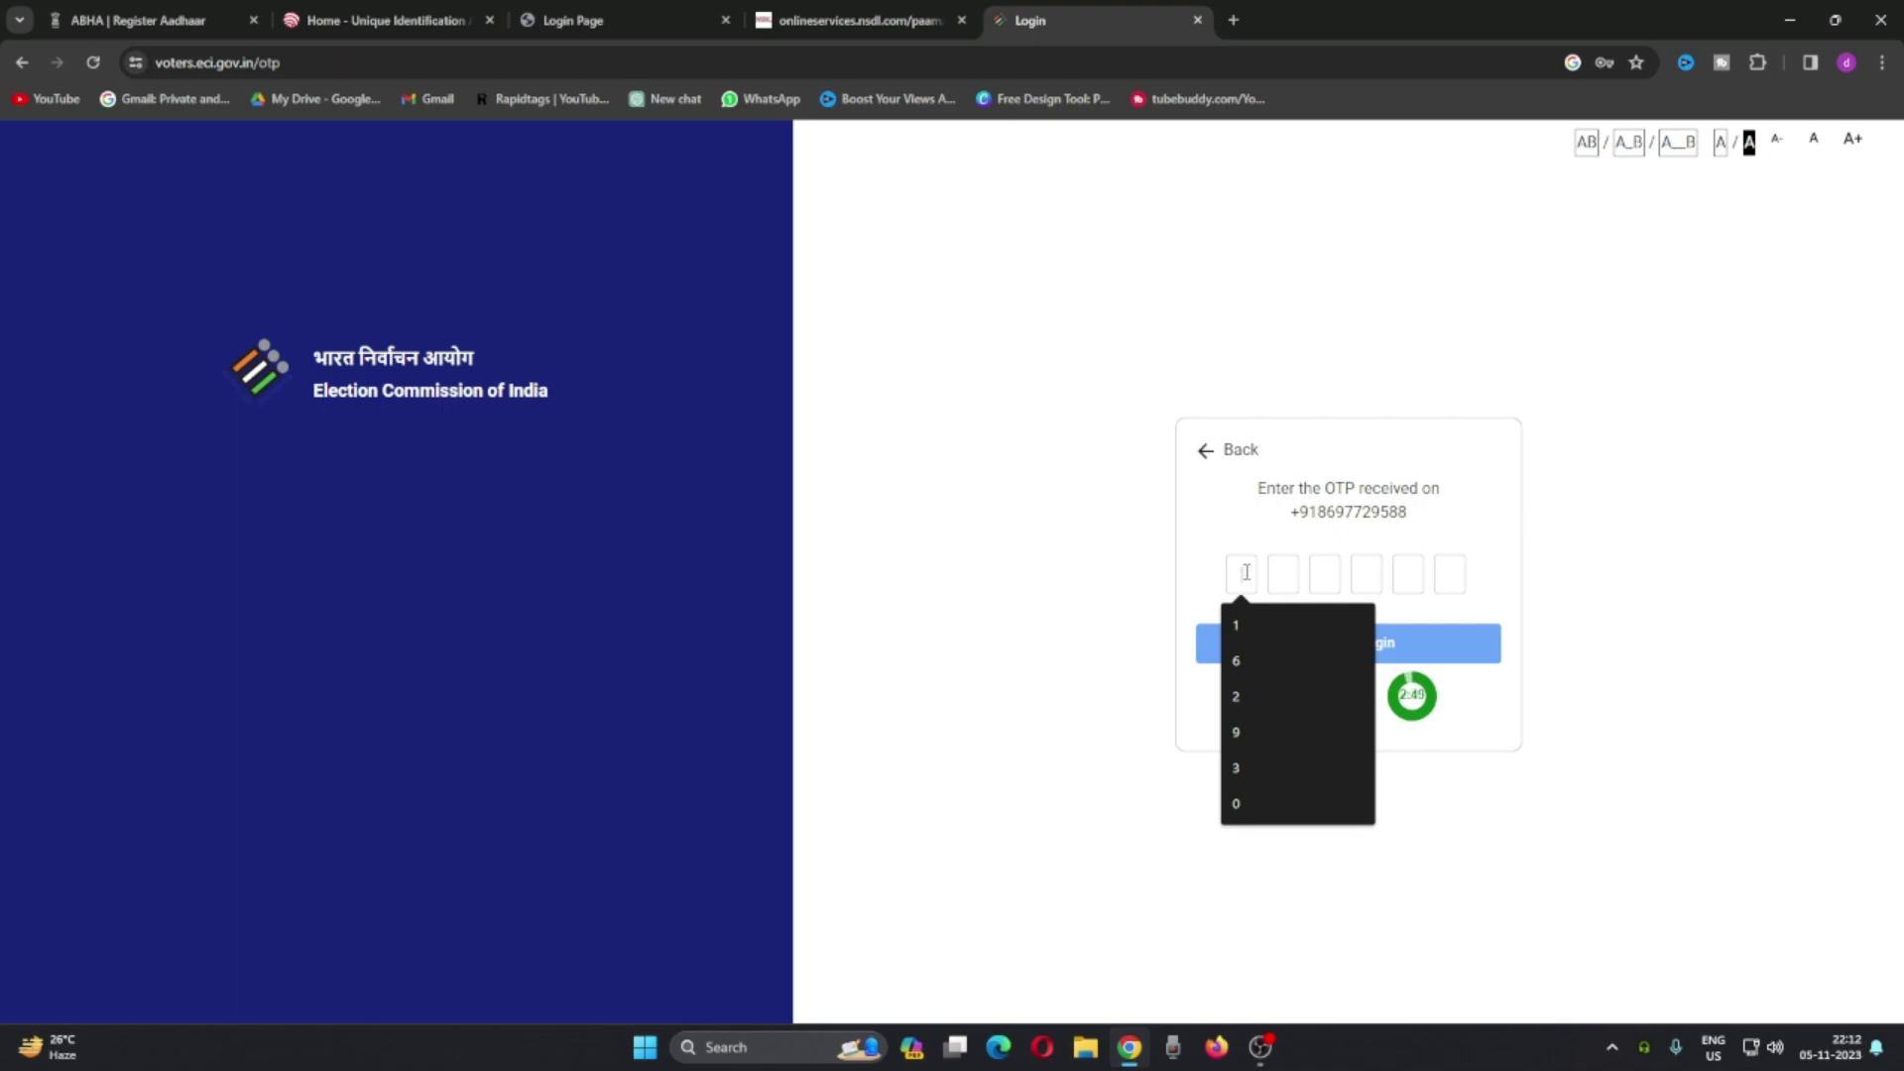
{"action": "type", "text": "1"}
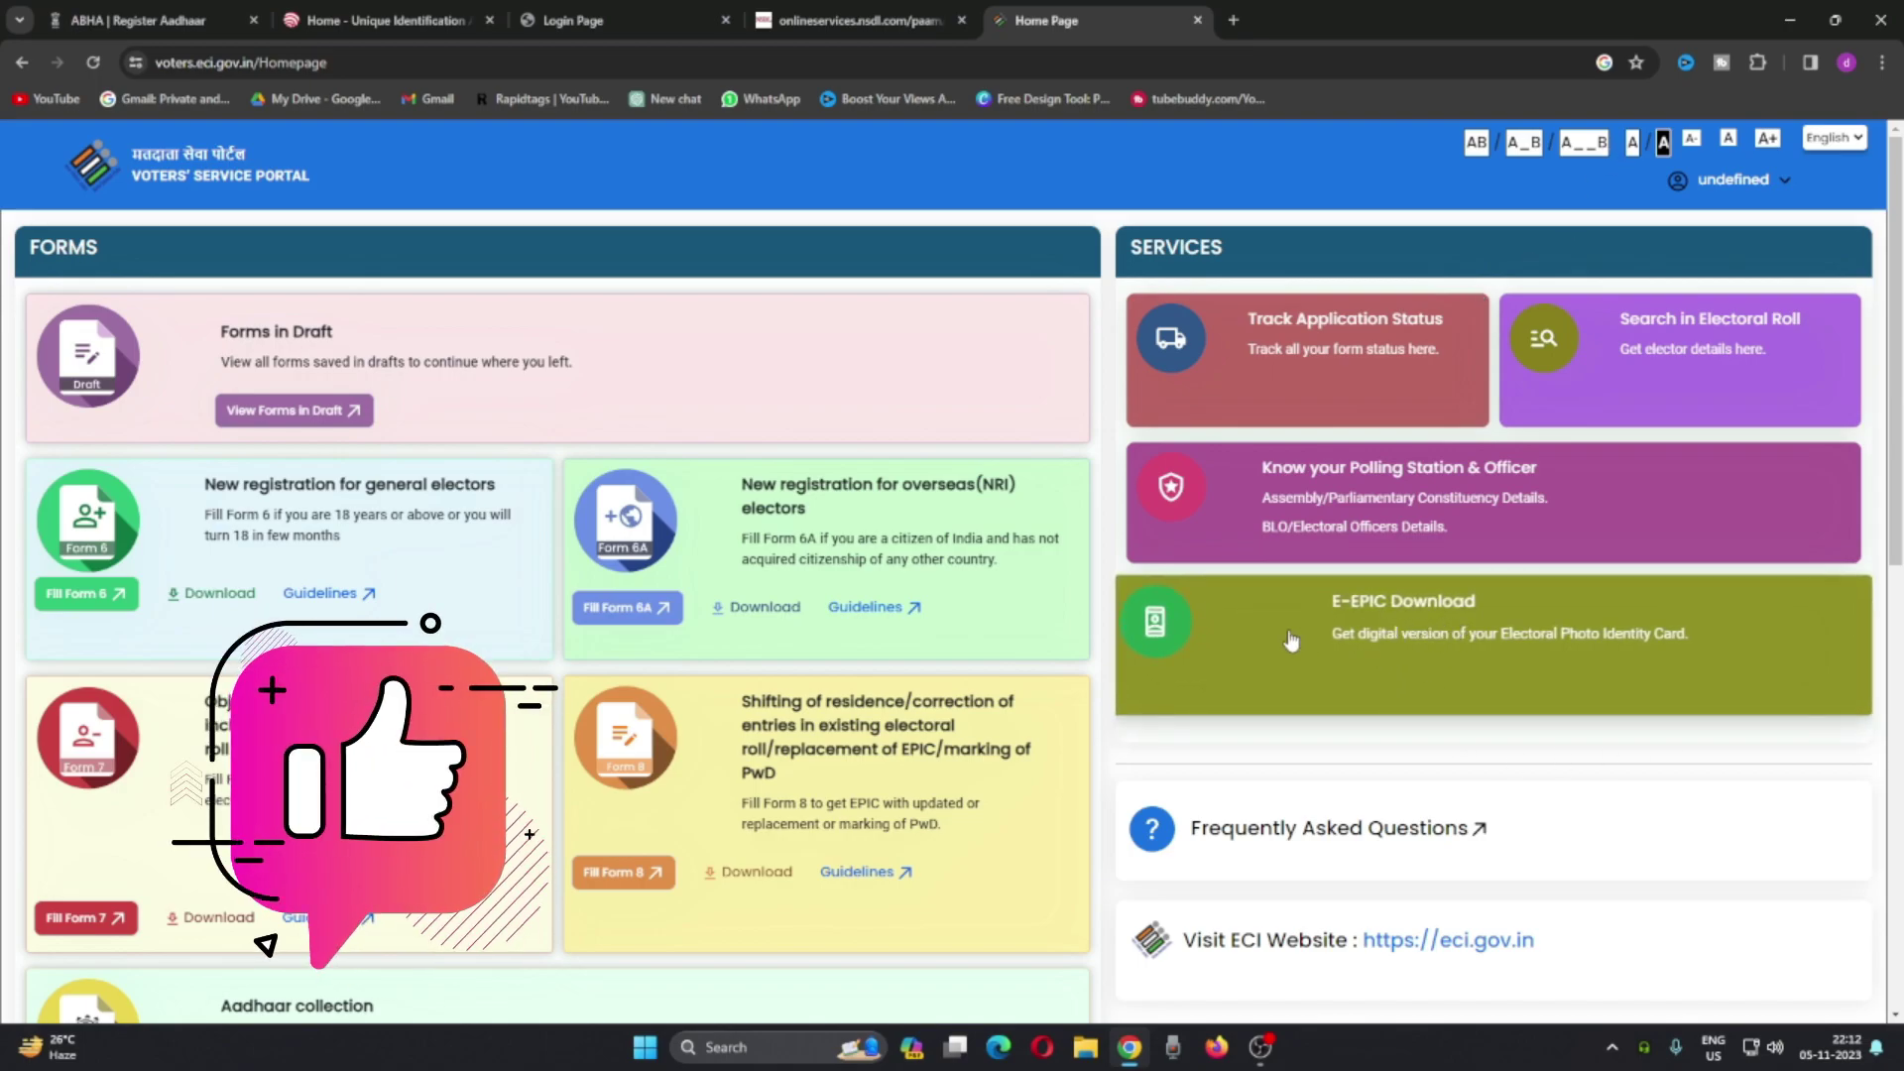
Open the E-EPIC Download service and look up the voter record by EPIC number and state
{"action": "left_click", "coordinate": [1421, 629]}
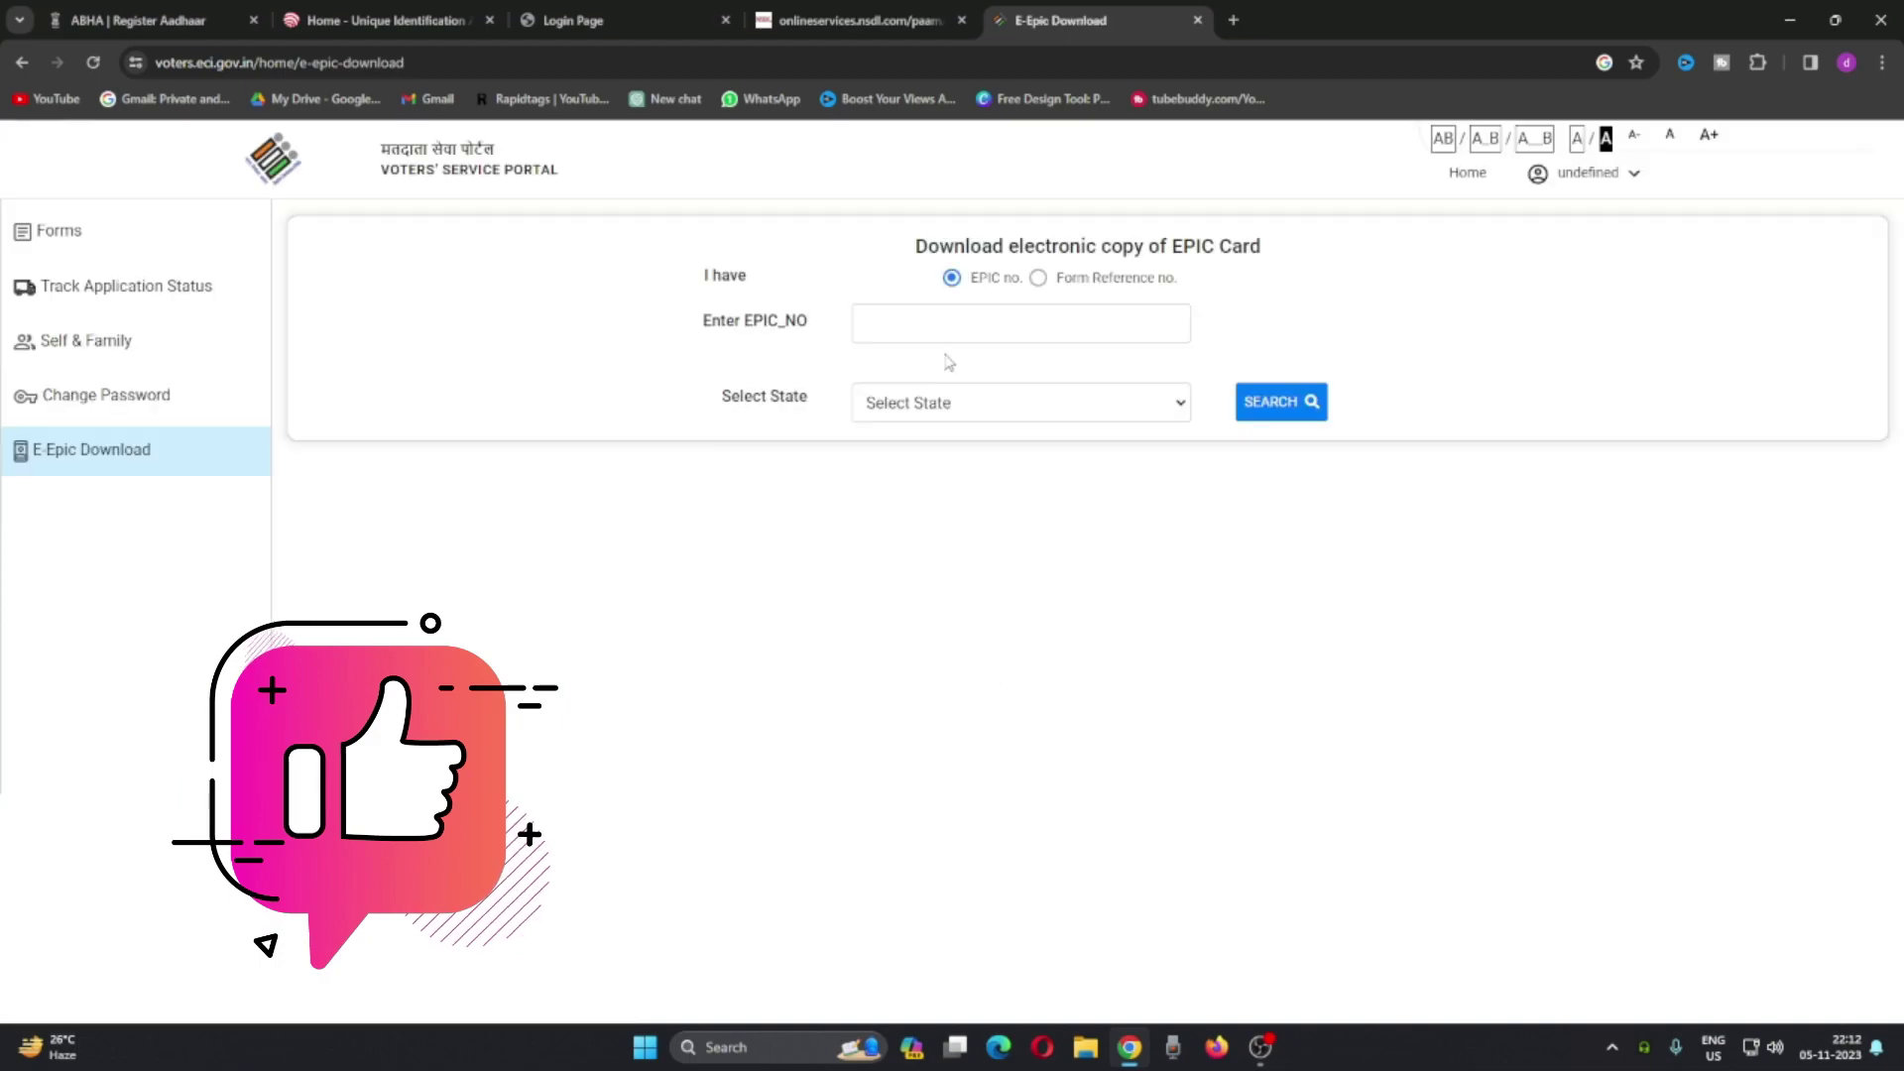
{"action": "left_click", "coordinate": [941, 330]}
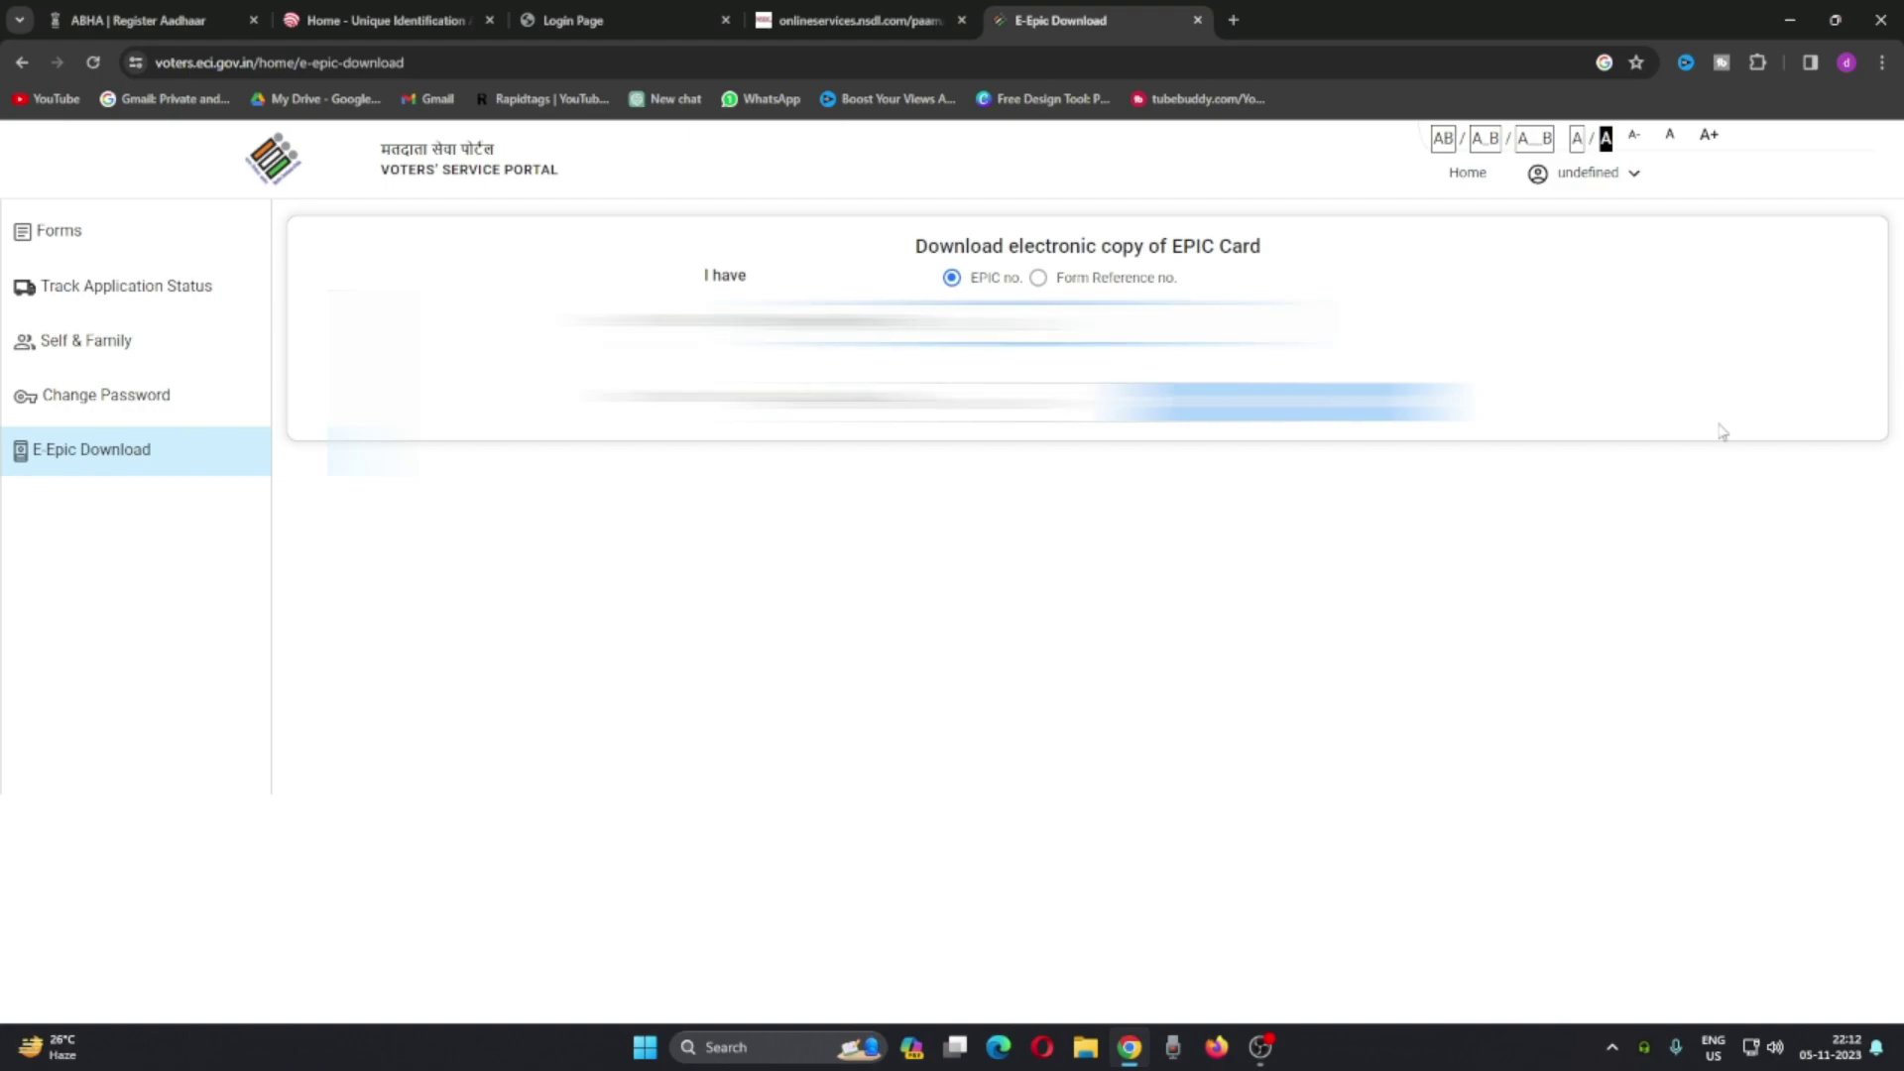
{"action": "left_click", "coordinate": [991, 672]}
{"action": "scroll", "coordinate": [922, 784], "scroll_direction": "down", "scroll_amount": 5}
{"action": "left_click", "coordinate": [925, 814]}
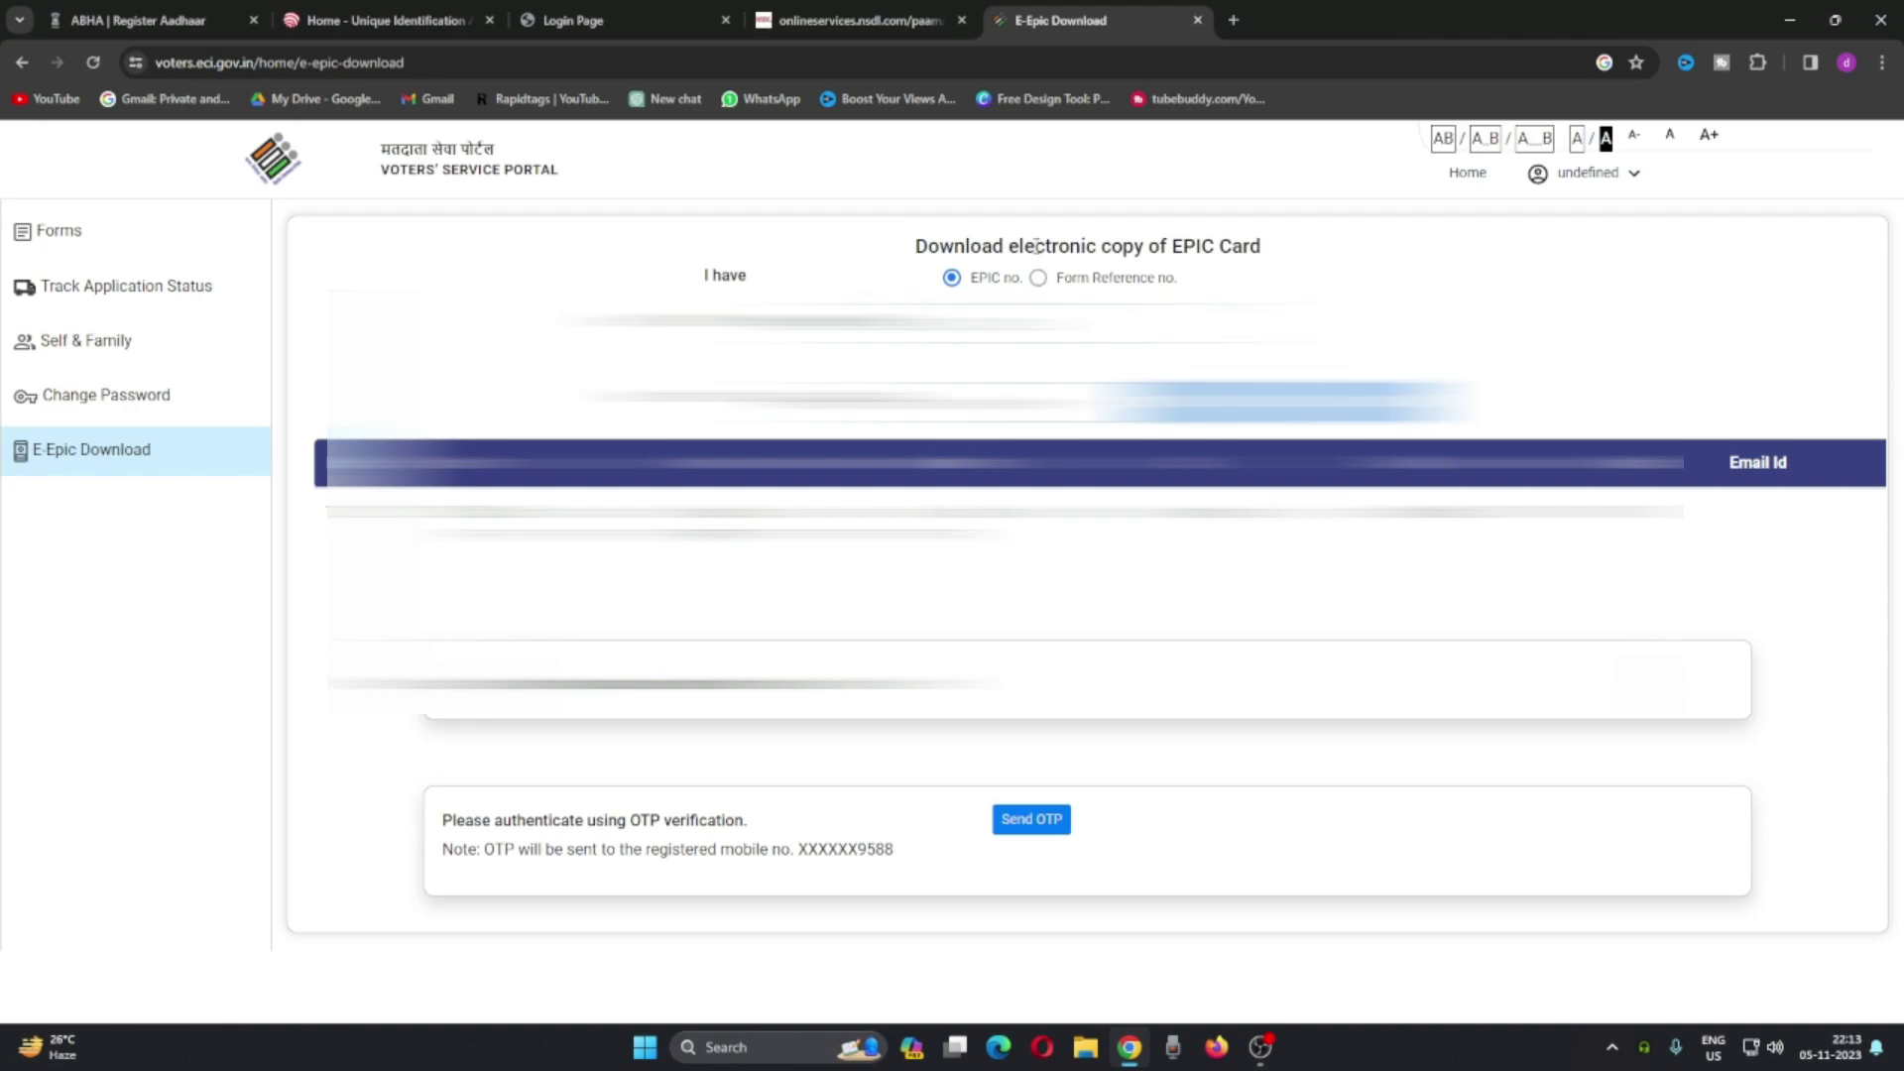
Search for RATION CARD in a new tab and open the Food & Supplies Department site at food.wb.gov.in
{"action": "key", "text": "ctrl+t"}
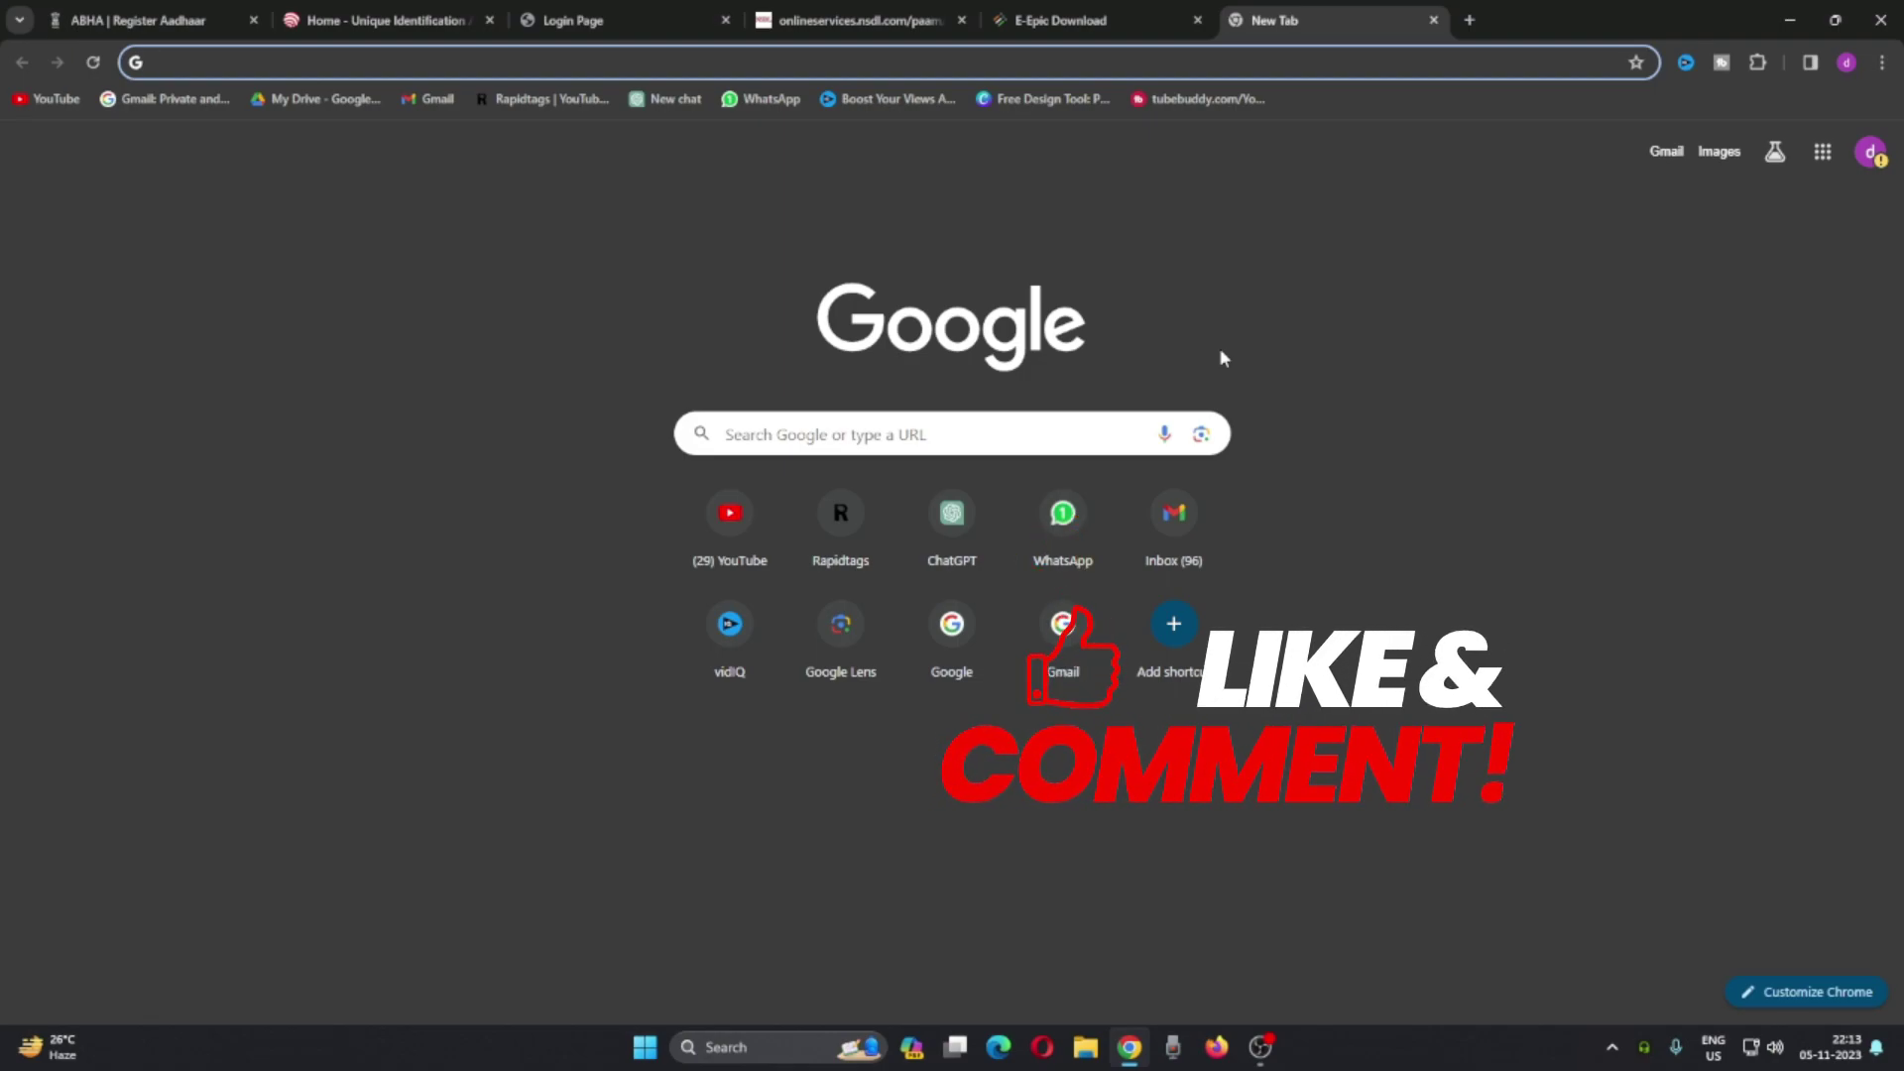
{"action": "left_click", "coordinate": [945, 429]}
{"action": "type", "text": "RATION CARD"}
{"action": "key", "text": "Return"}
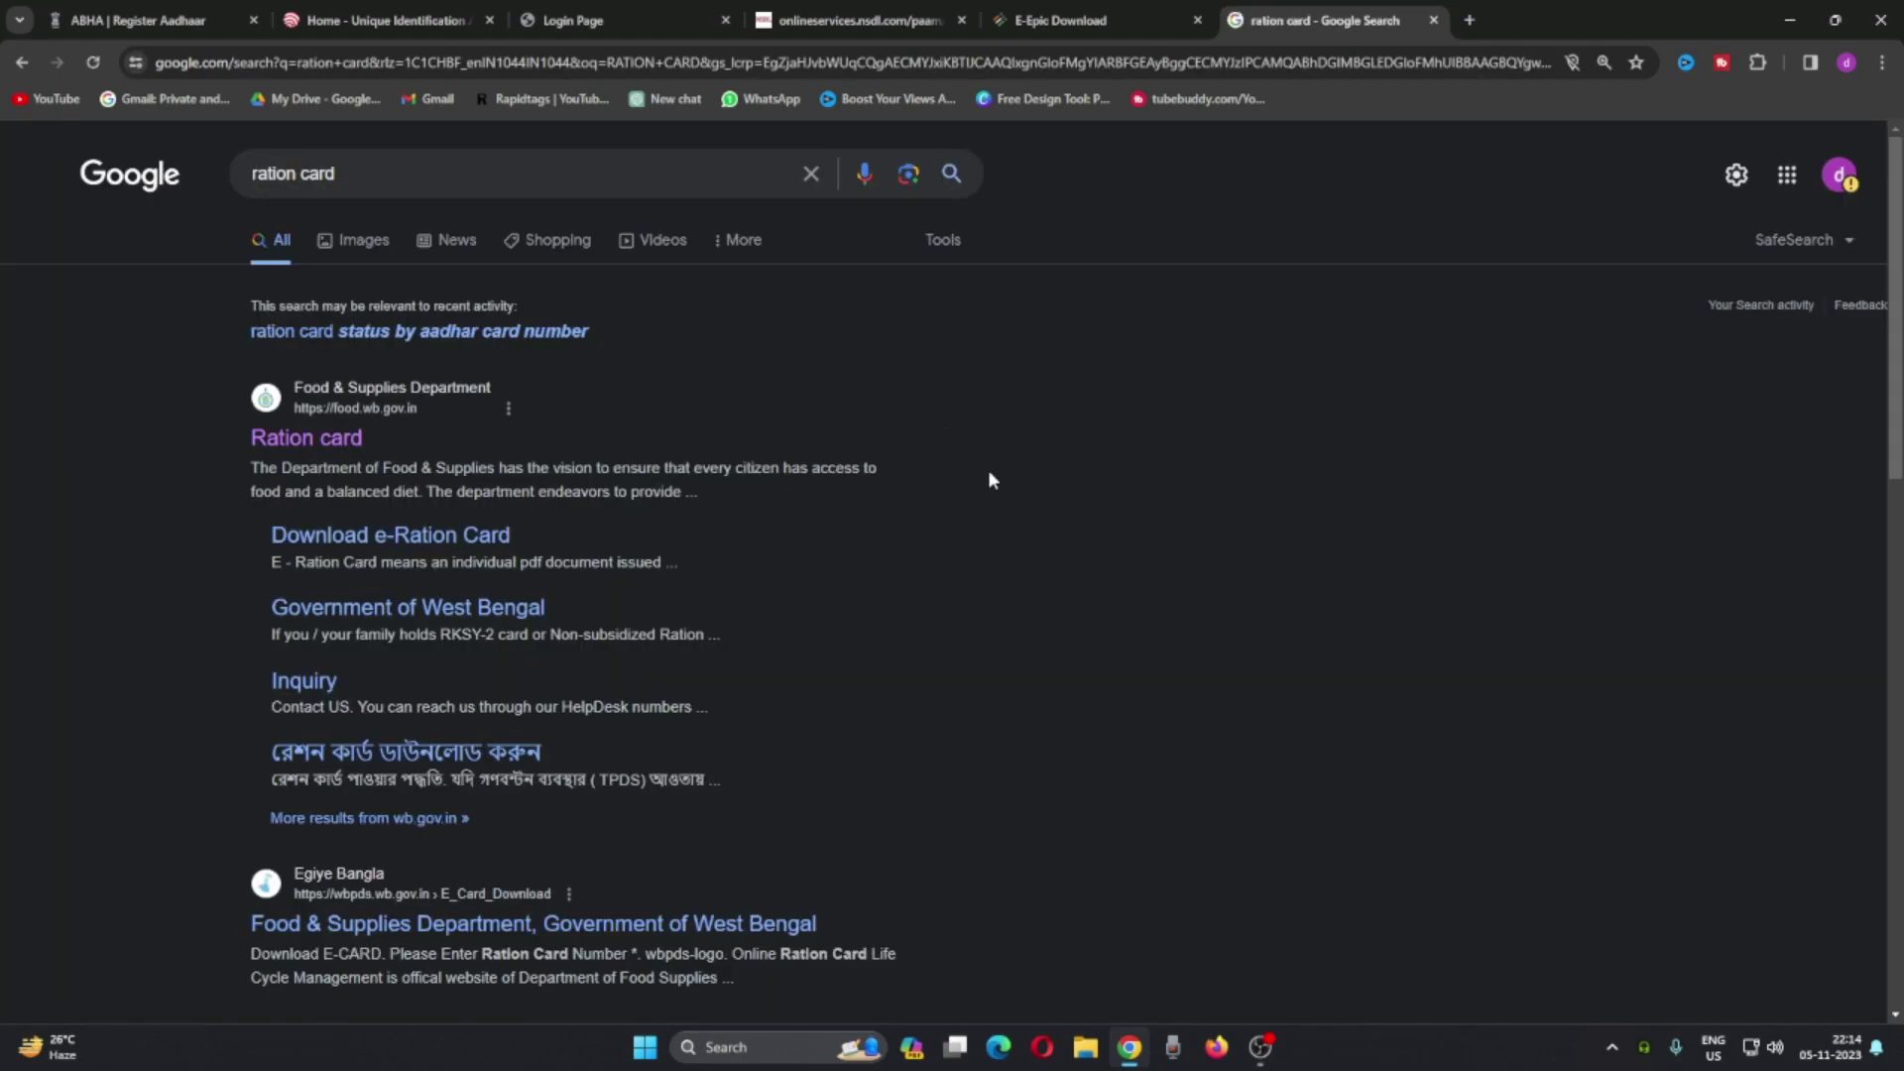
{"action": "left_click", "coordinate": [298, 444]}
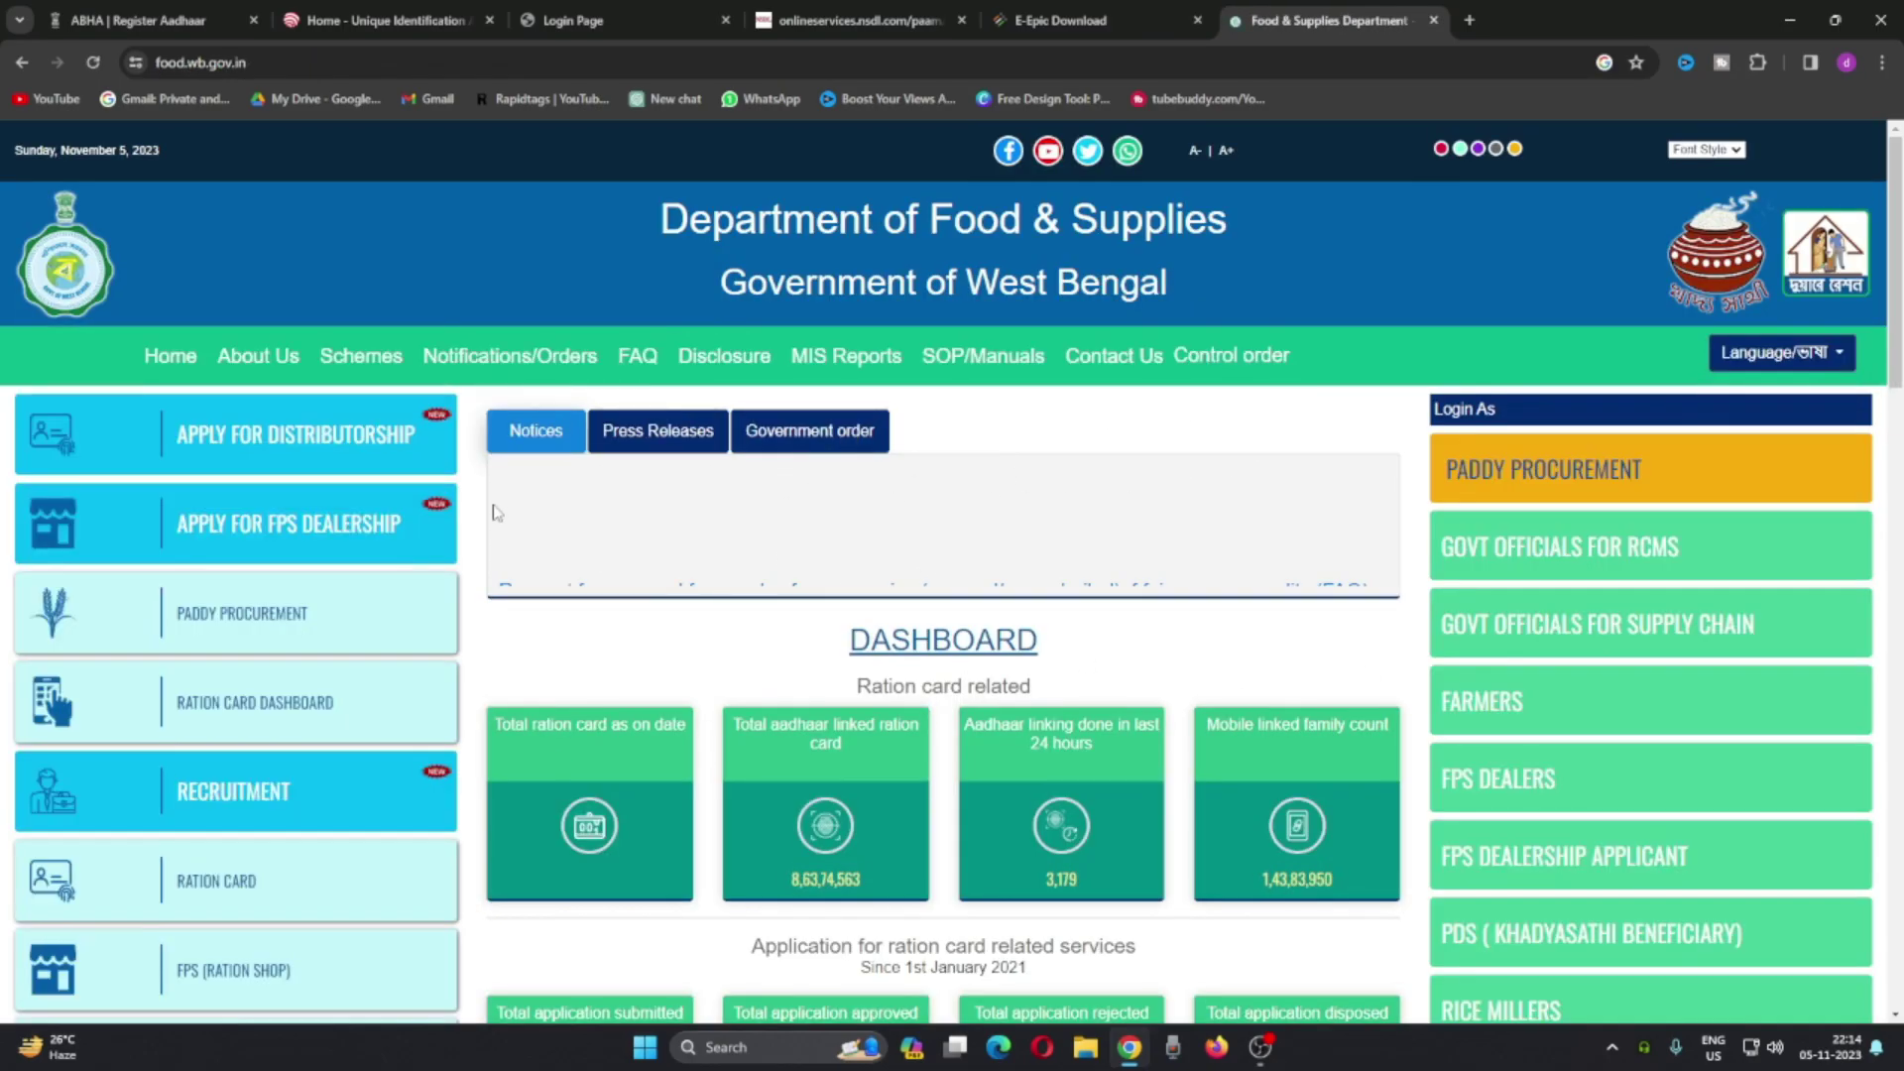
Open the Link Ration Card with Mobile service and look up the card's details by ration card number
{"action": "scroll", "coordinate": [1027, 546], "scroll_direction": "down", "scroll_amount": 15}
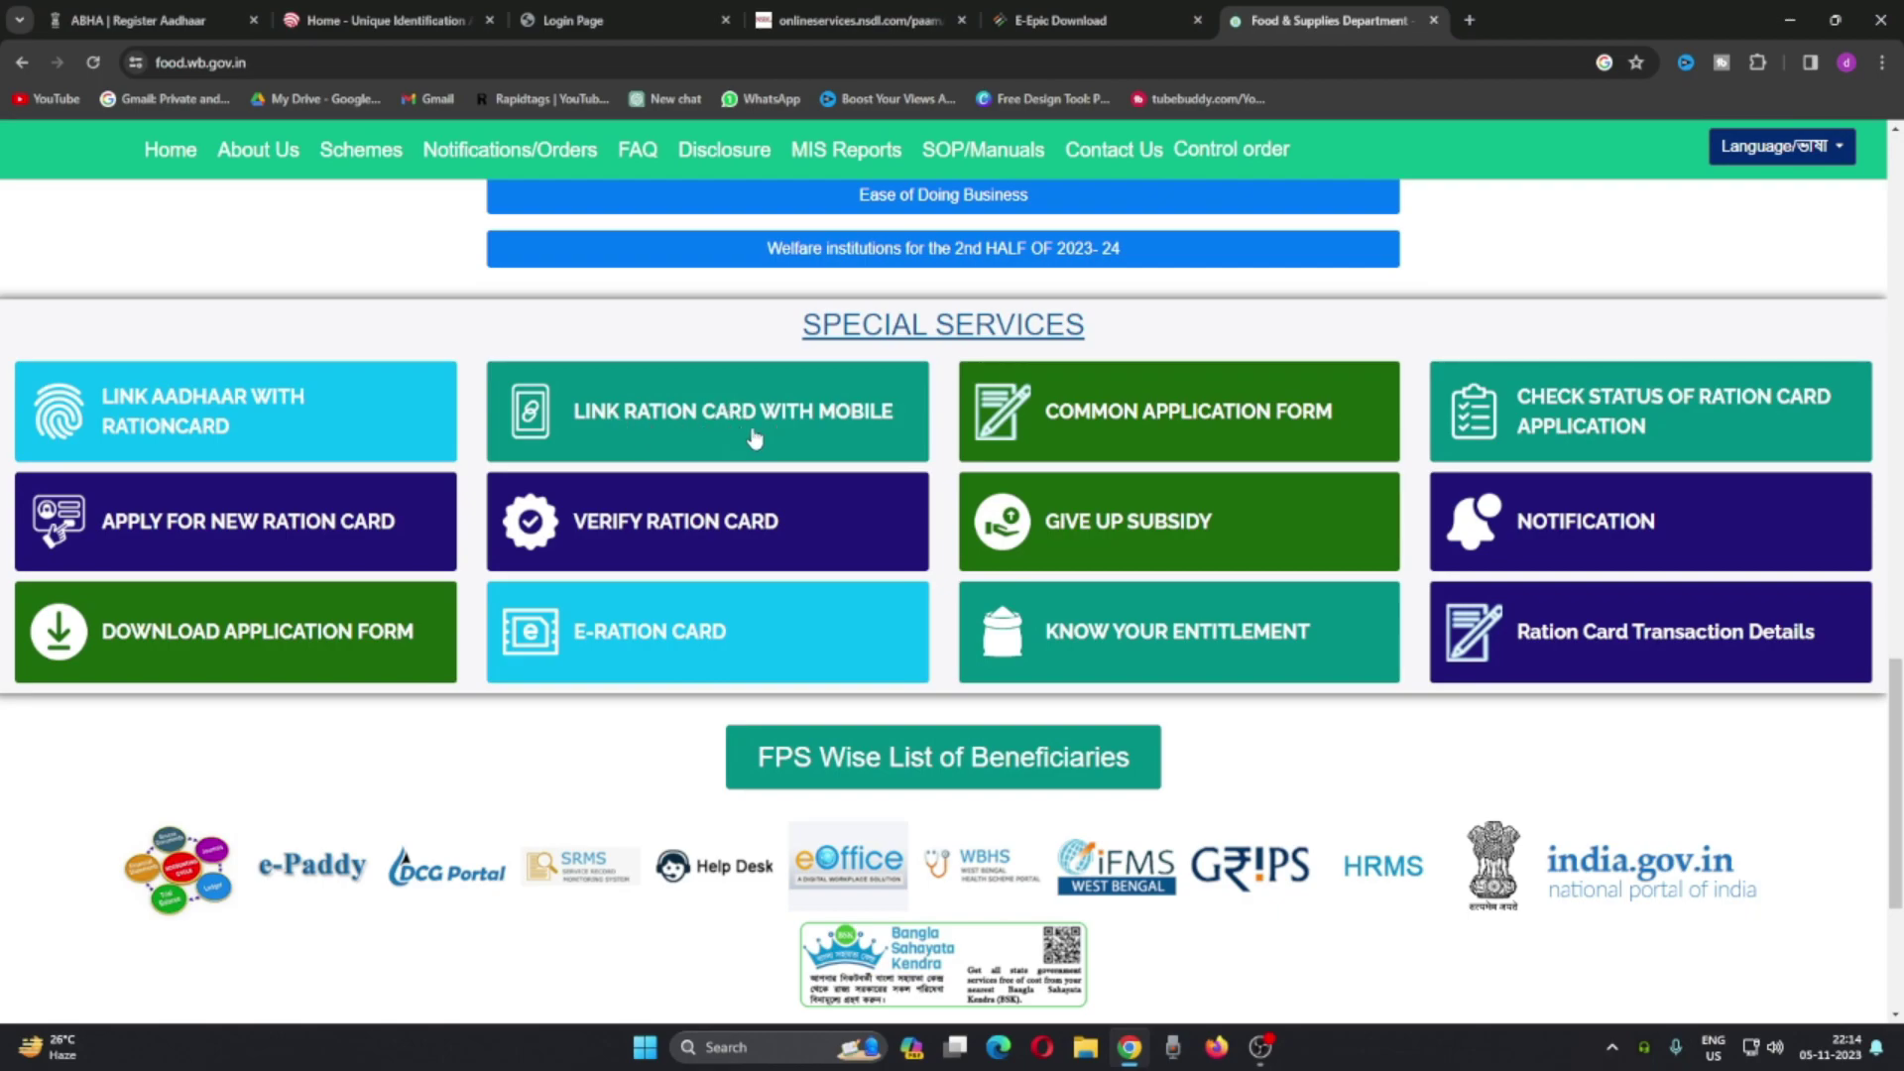
{"action": "left_click", "coordinate": [698, 424]}
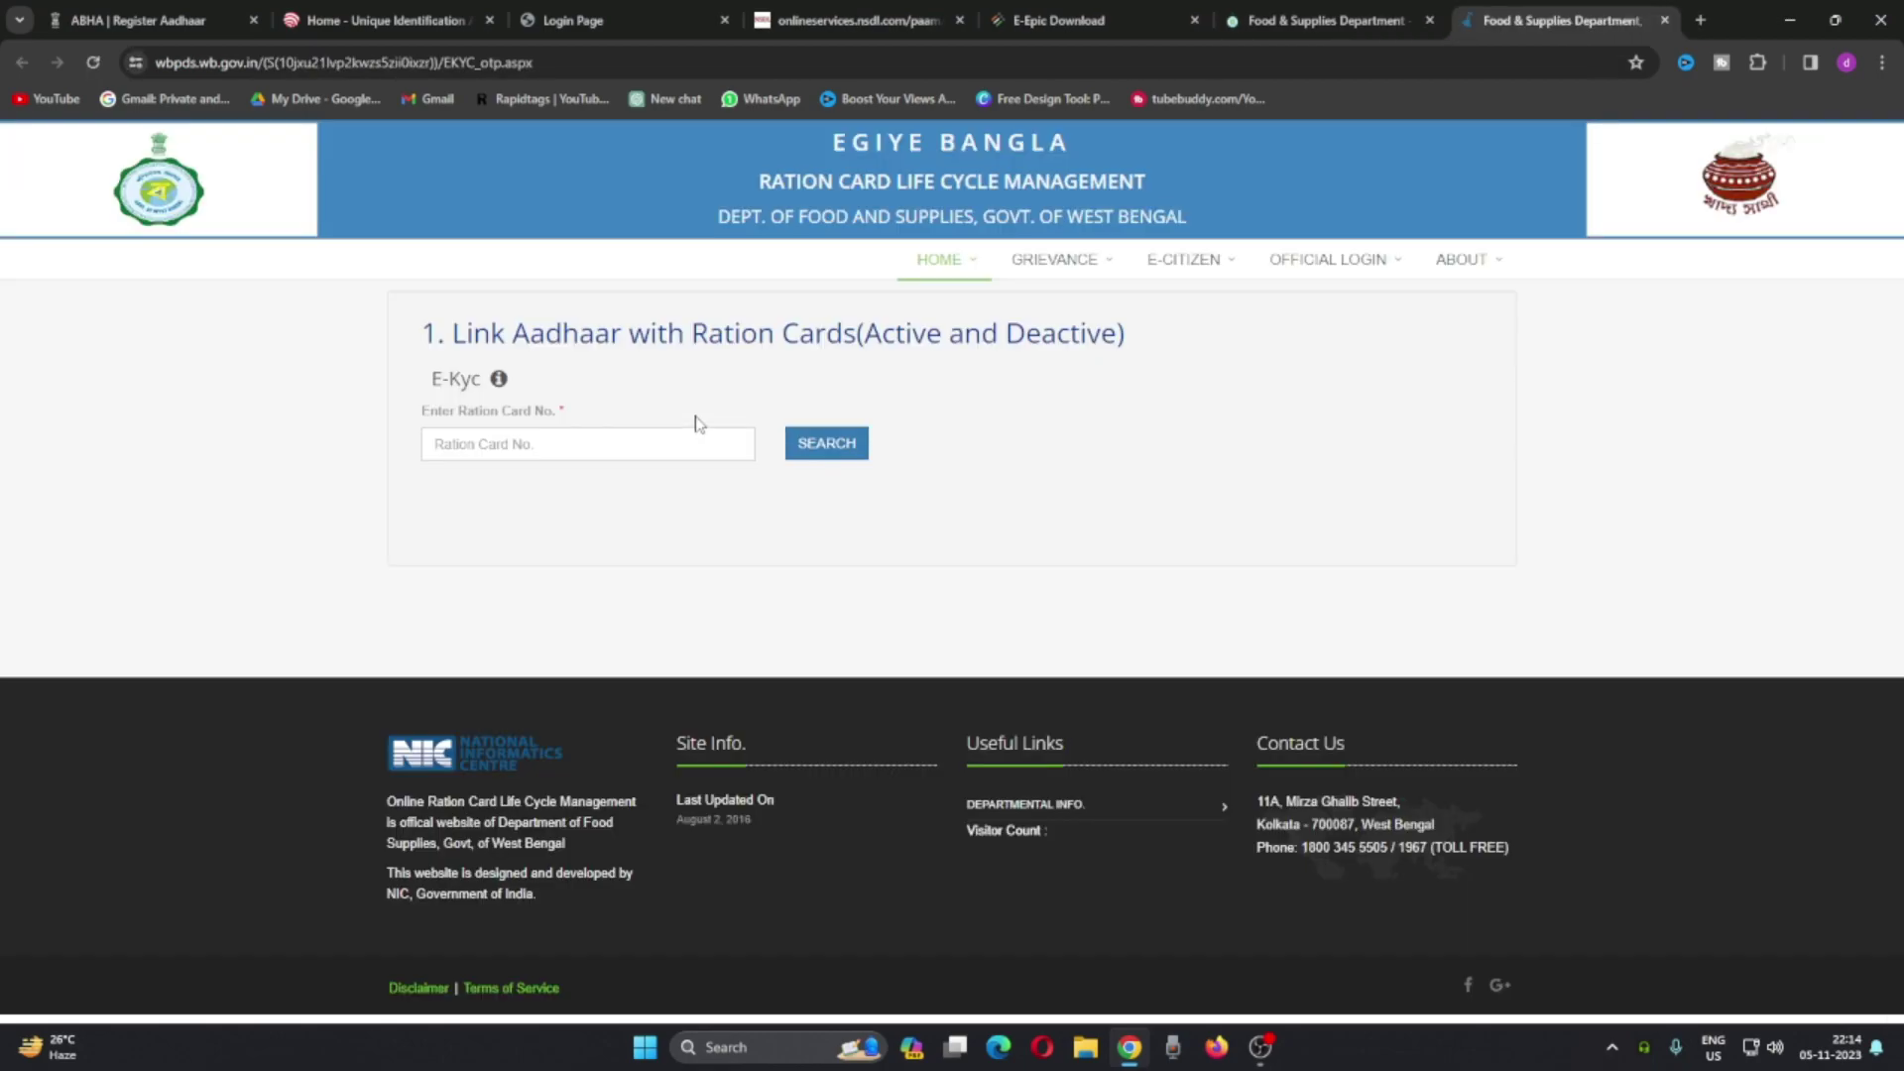
{"action": "left_click", "coordinate": [547, 451]}
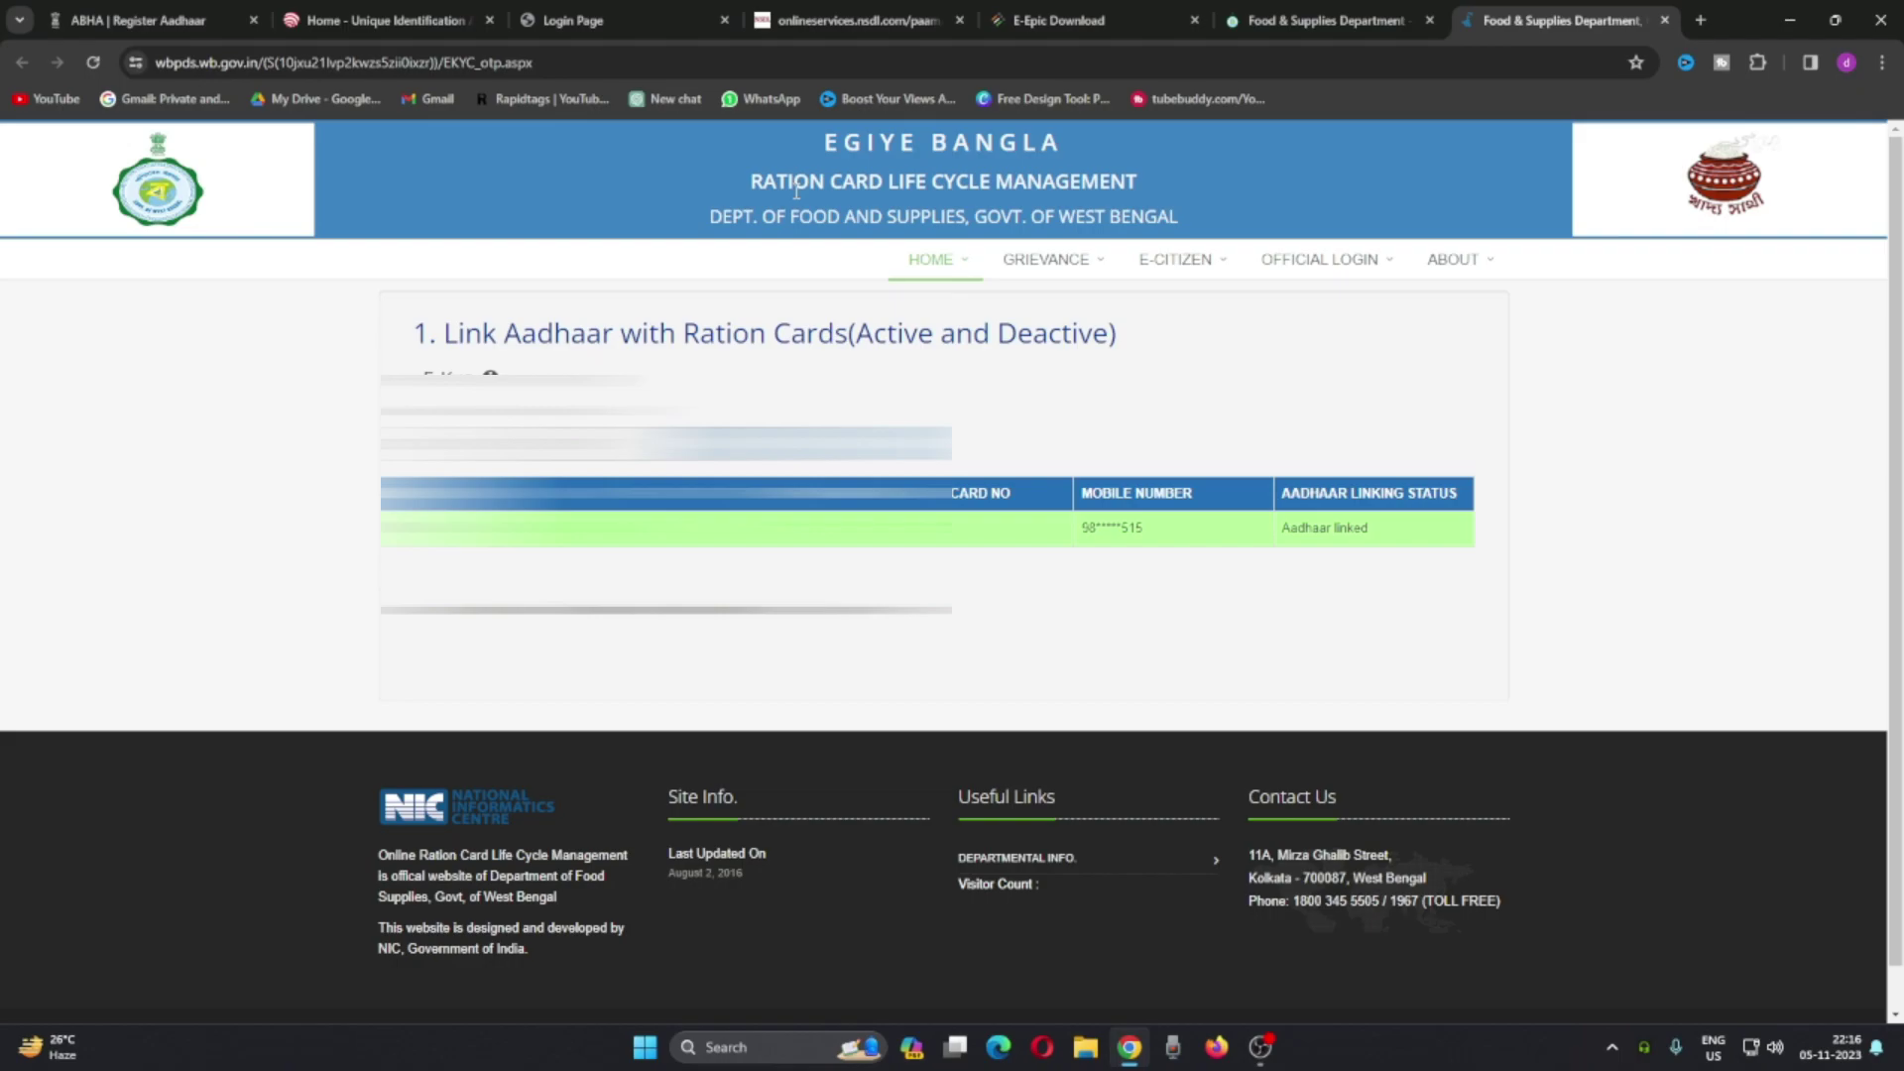
Search for SBI in a new tab and open the State Bank of India site at onlinesbi.sbi
{"action": "left_click", "coordinate": [1701, 20]}
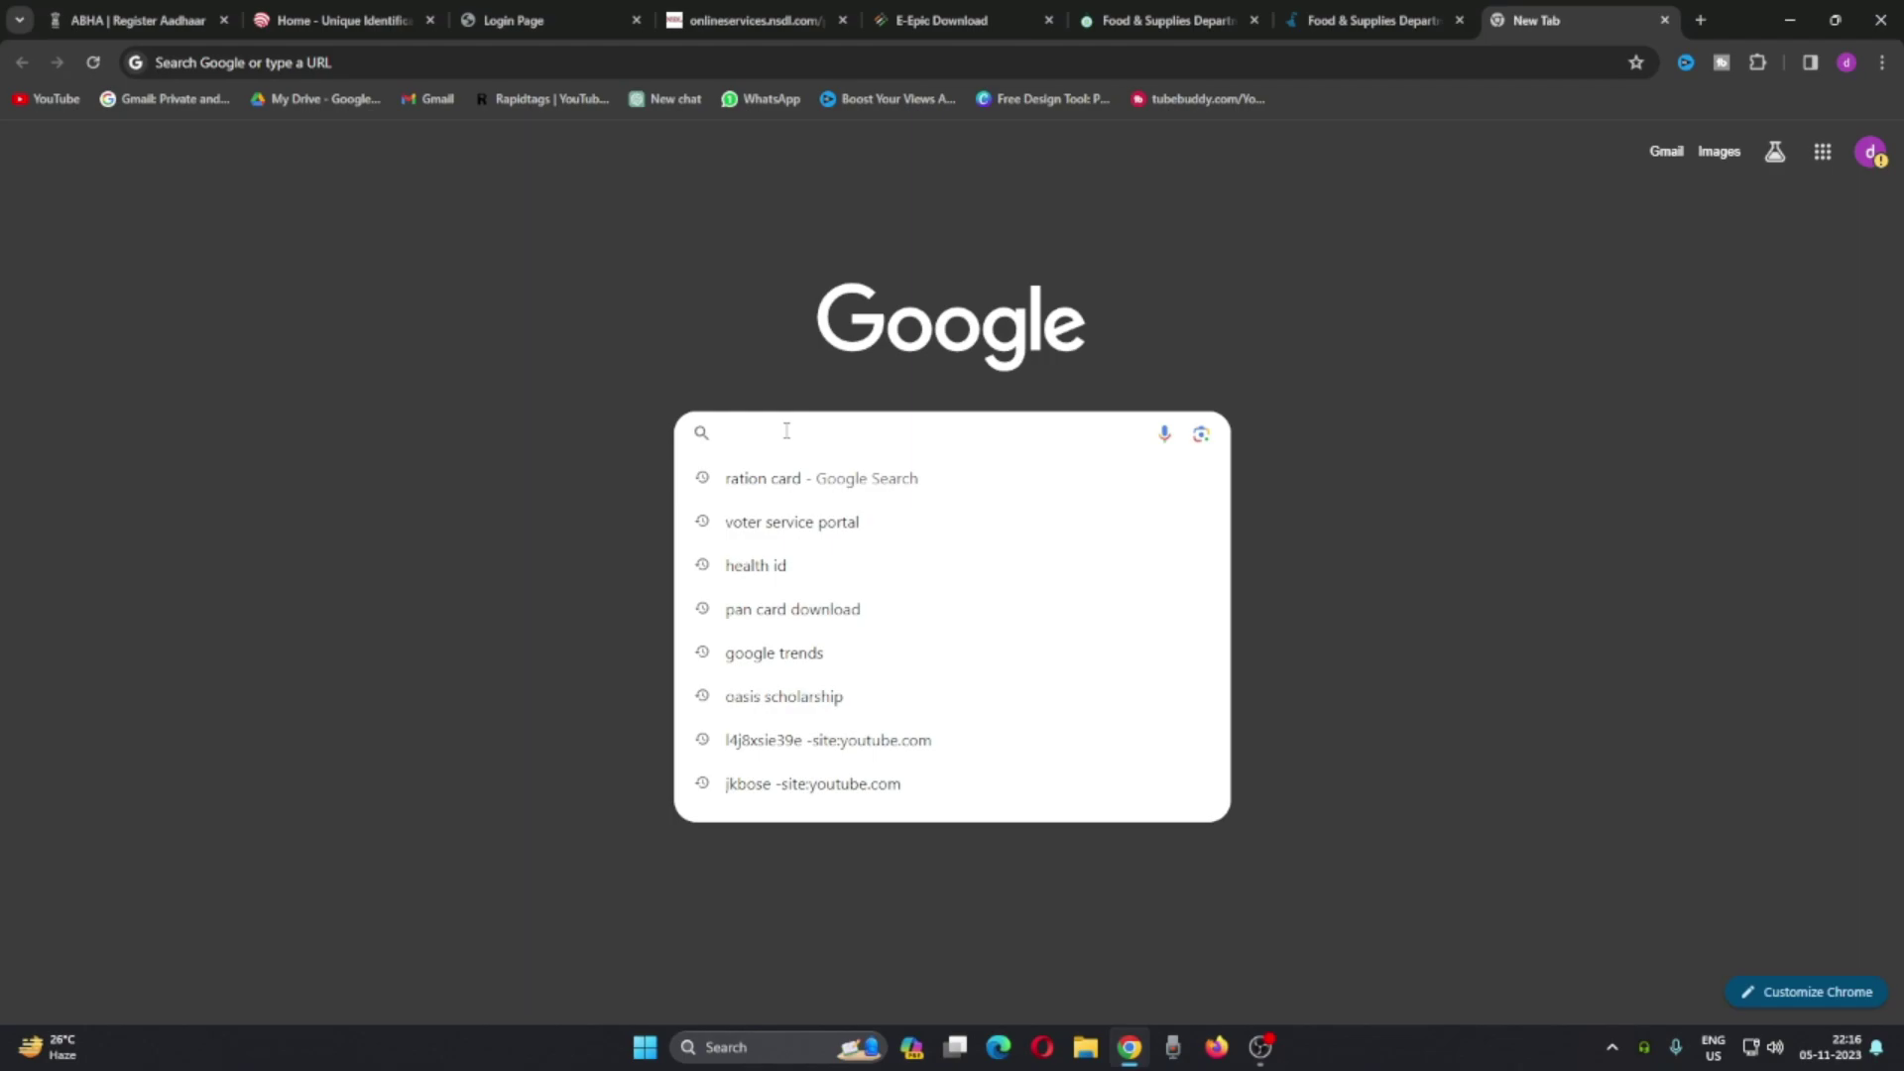
{"action": "type", "text": "SBI"}
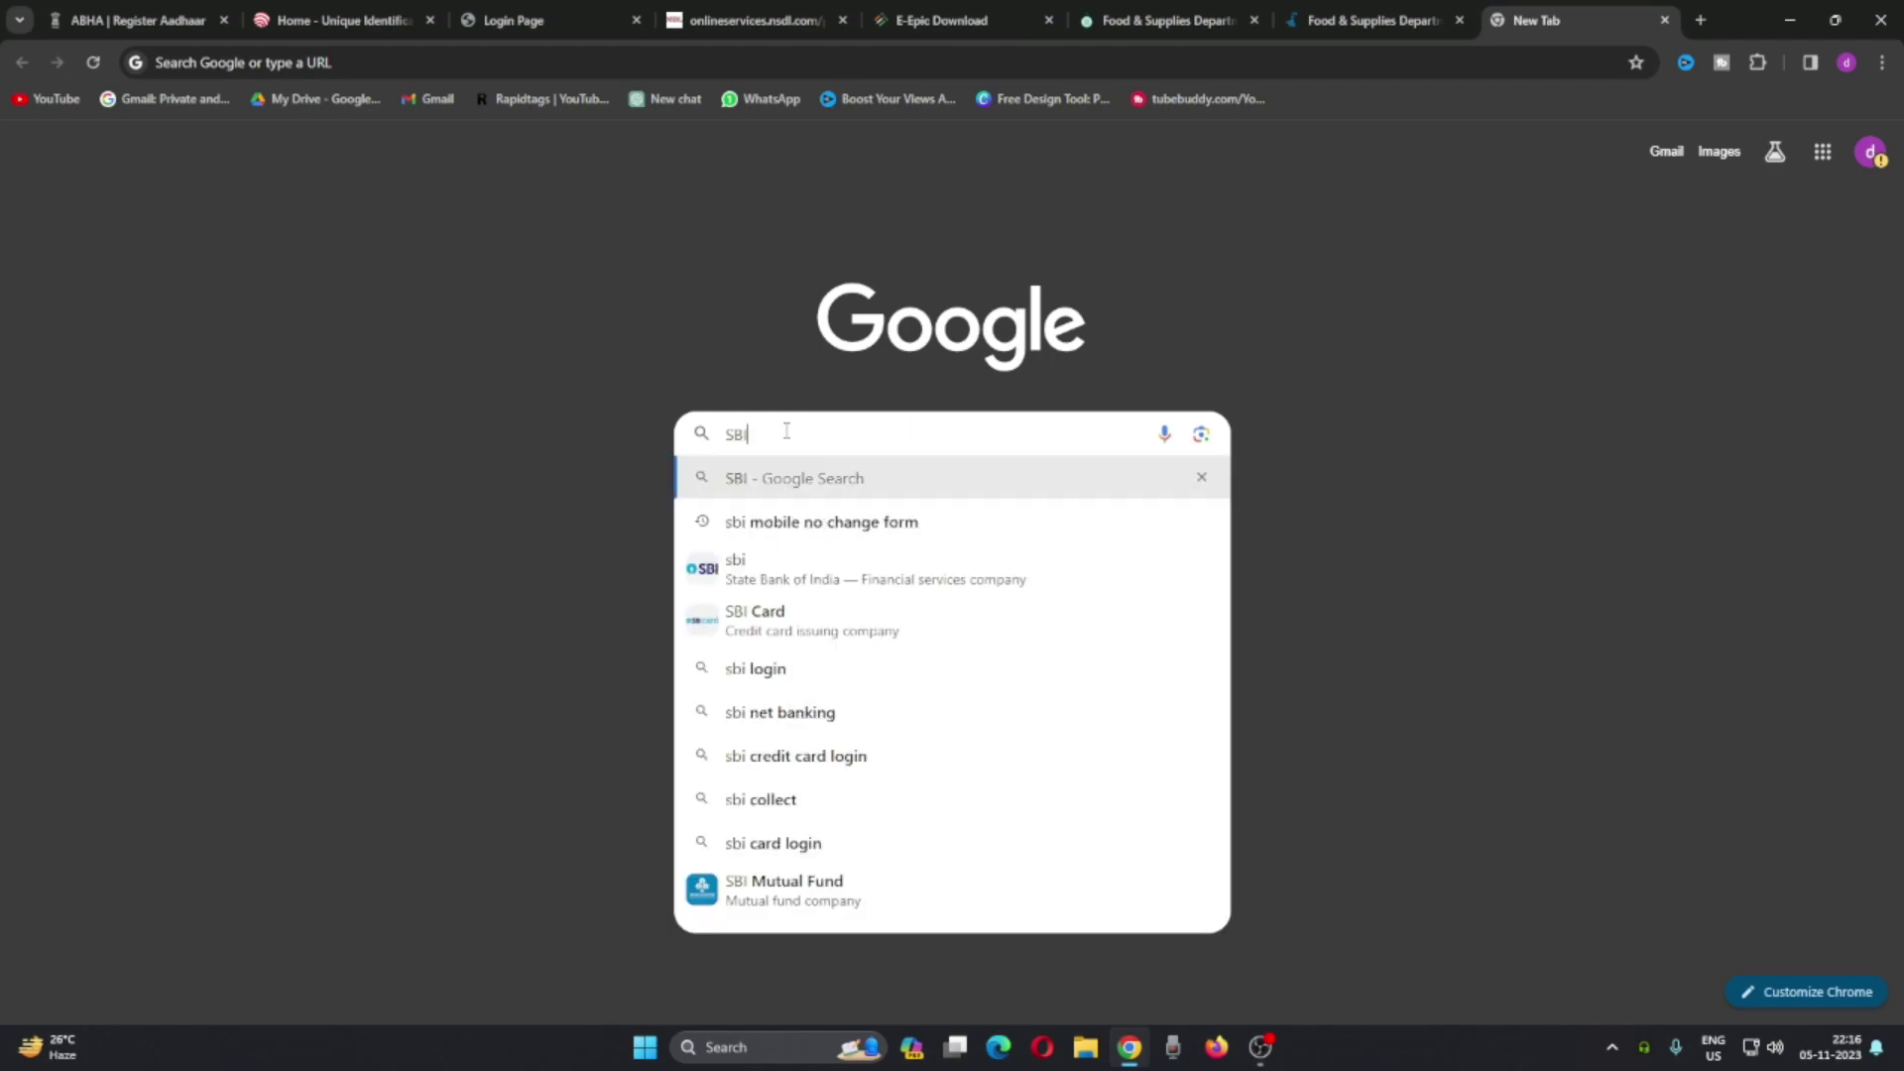
{"action": "key", "text": "Return"}
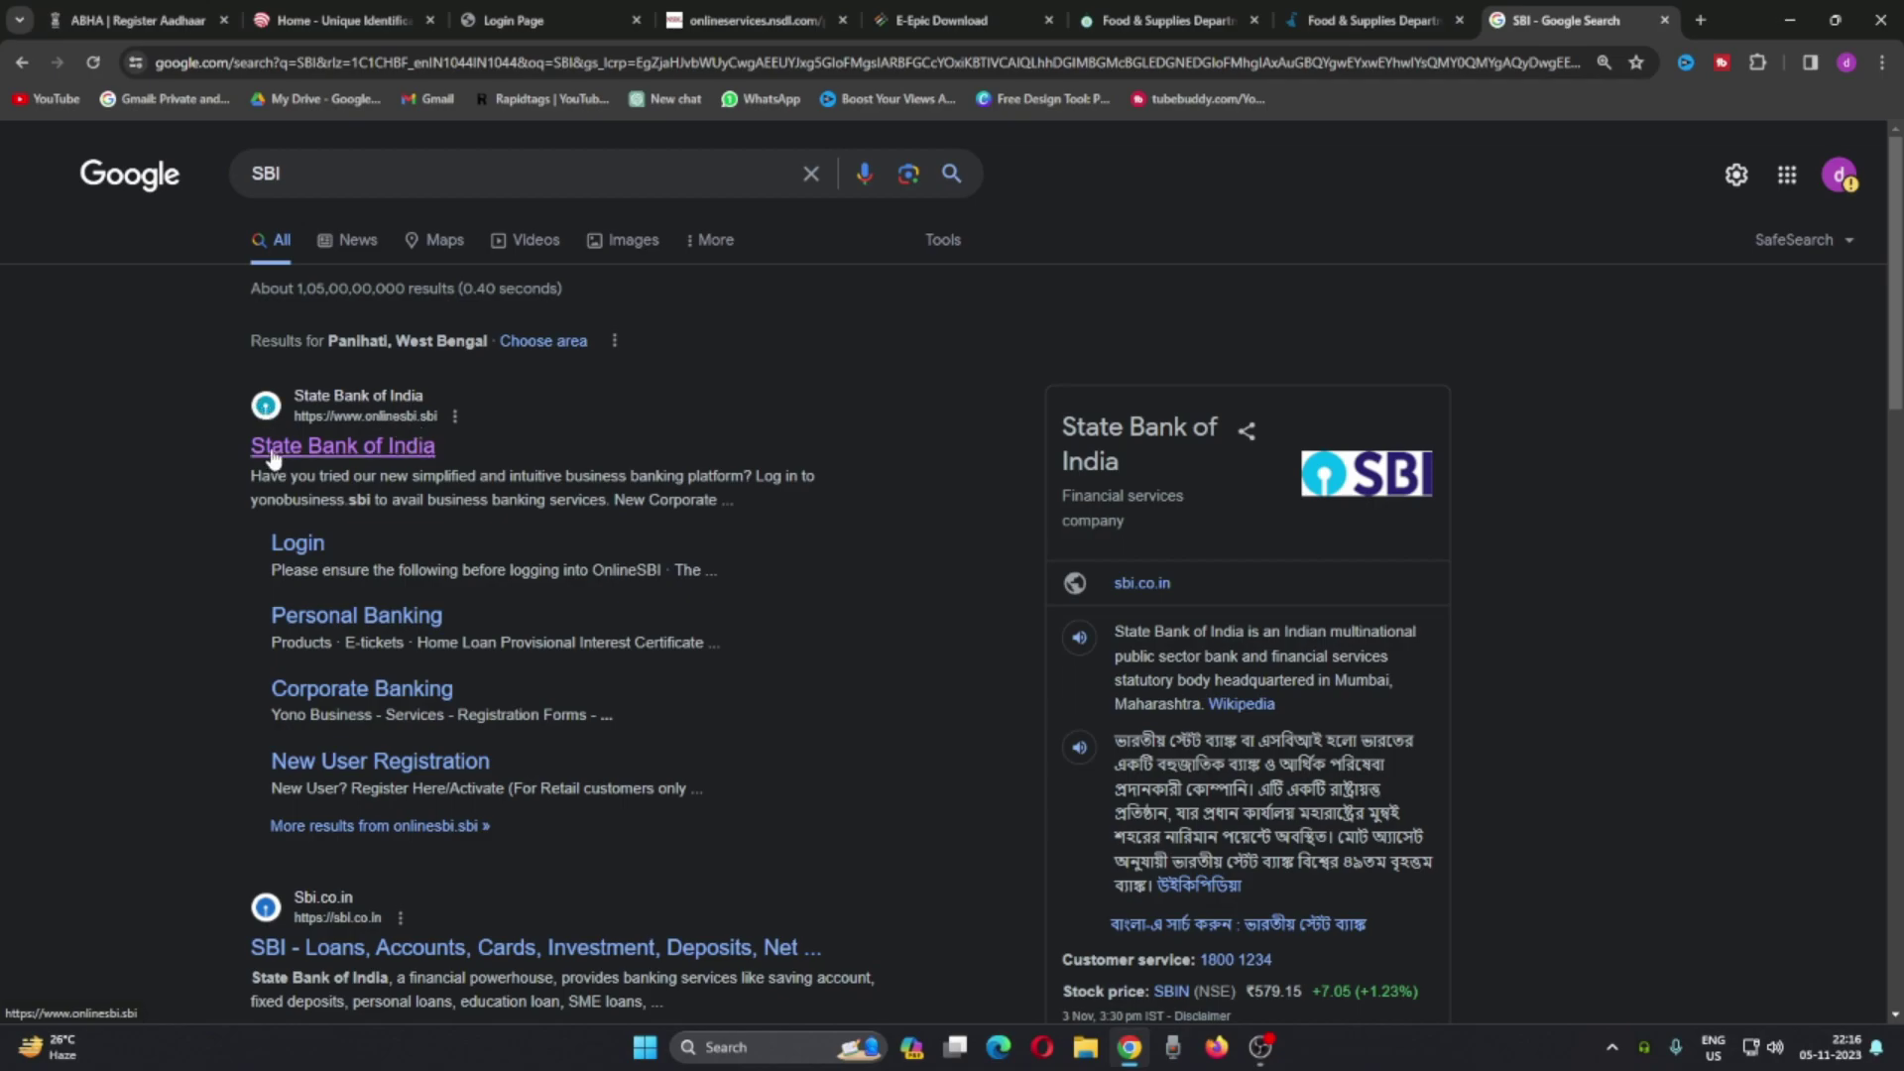
{"action": "left_click", "coordinate": [306, 455]}
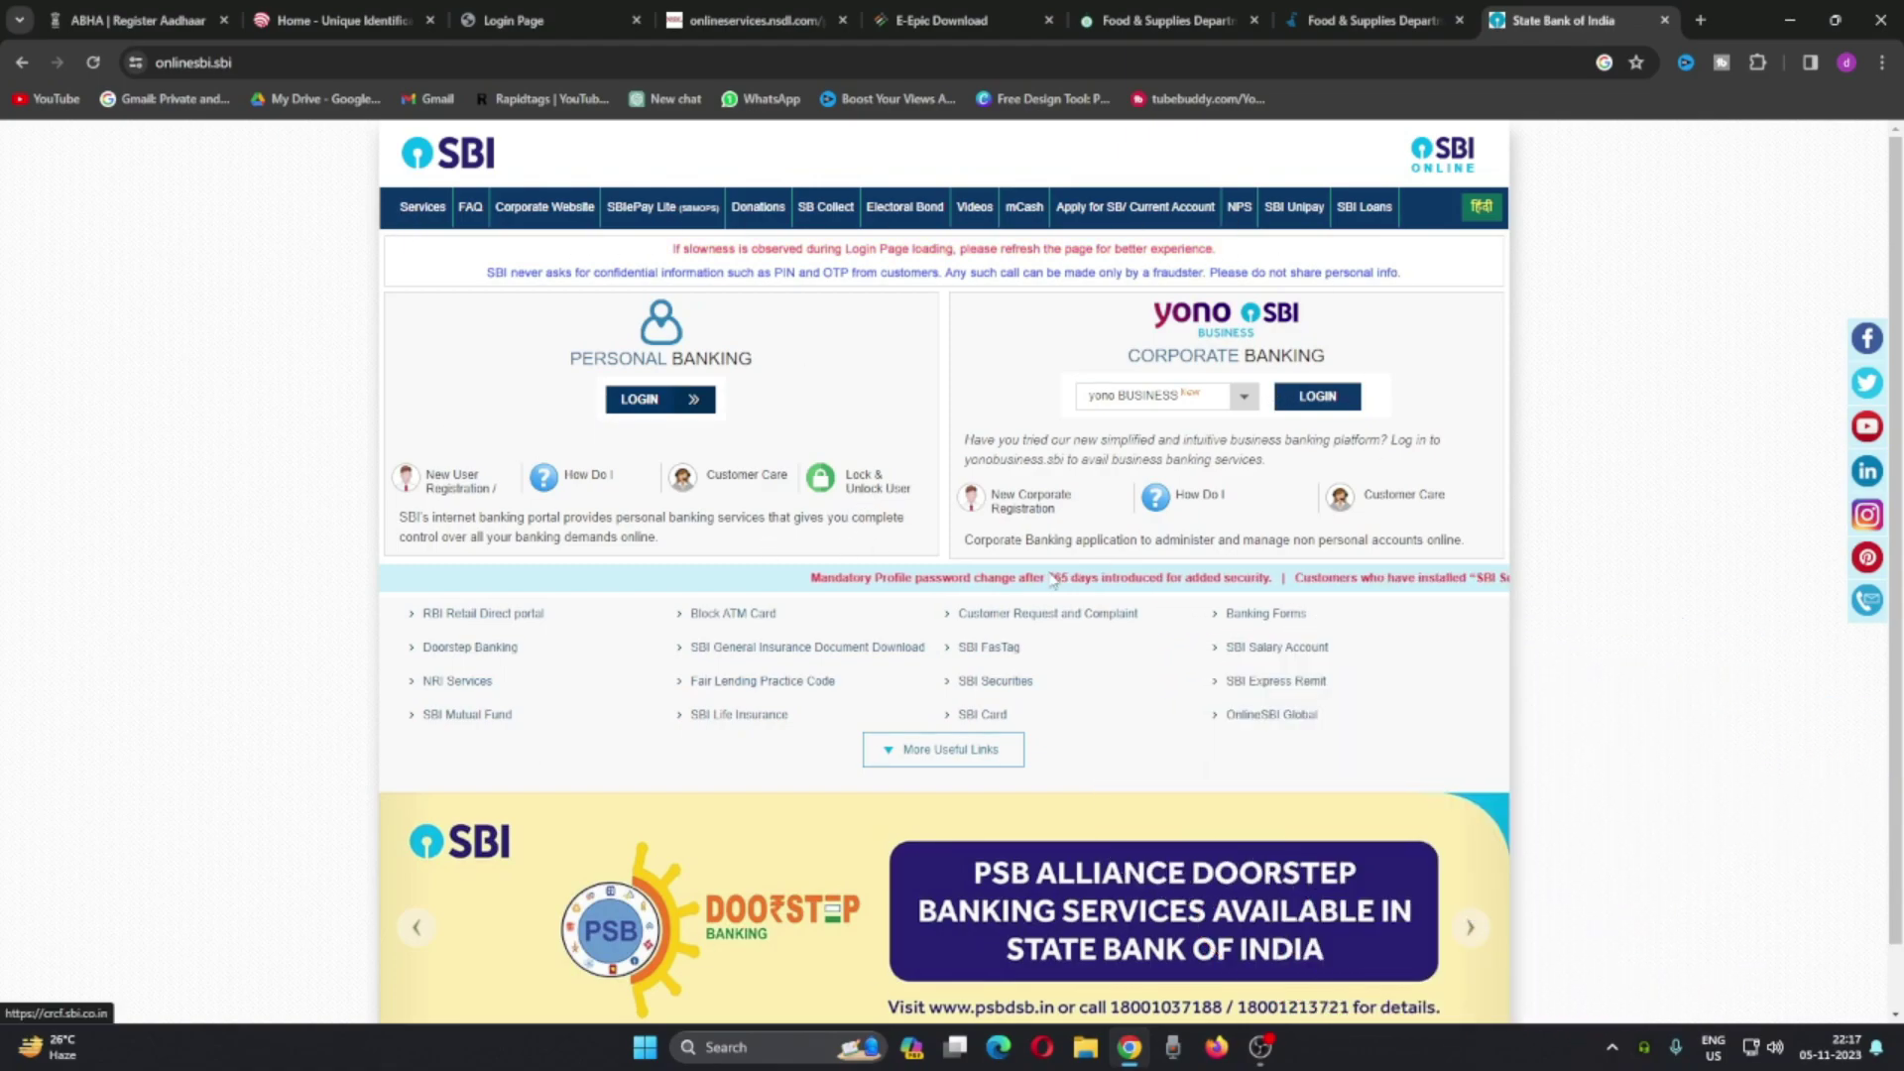
In SBI's Customer Request and Complaint form, submit Raise Complaint - Others for 01. Personal Segment/Individual Customer and go to the captcha field
{"action": "left_click", "coordinate": [732, 478]}
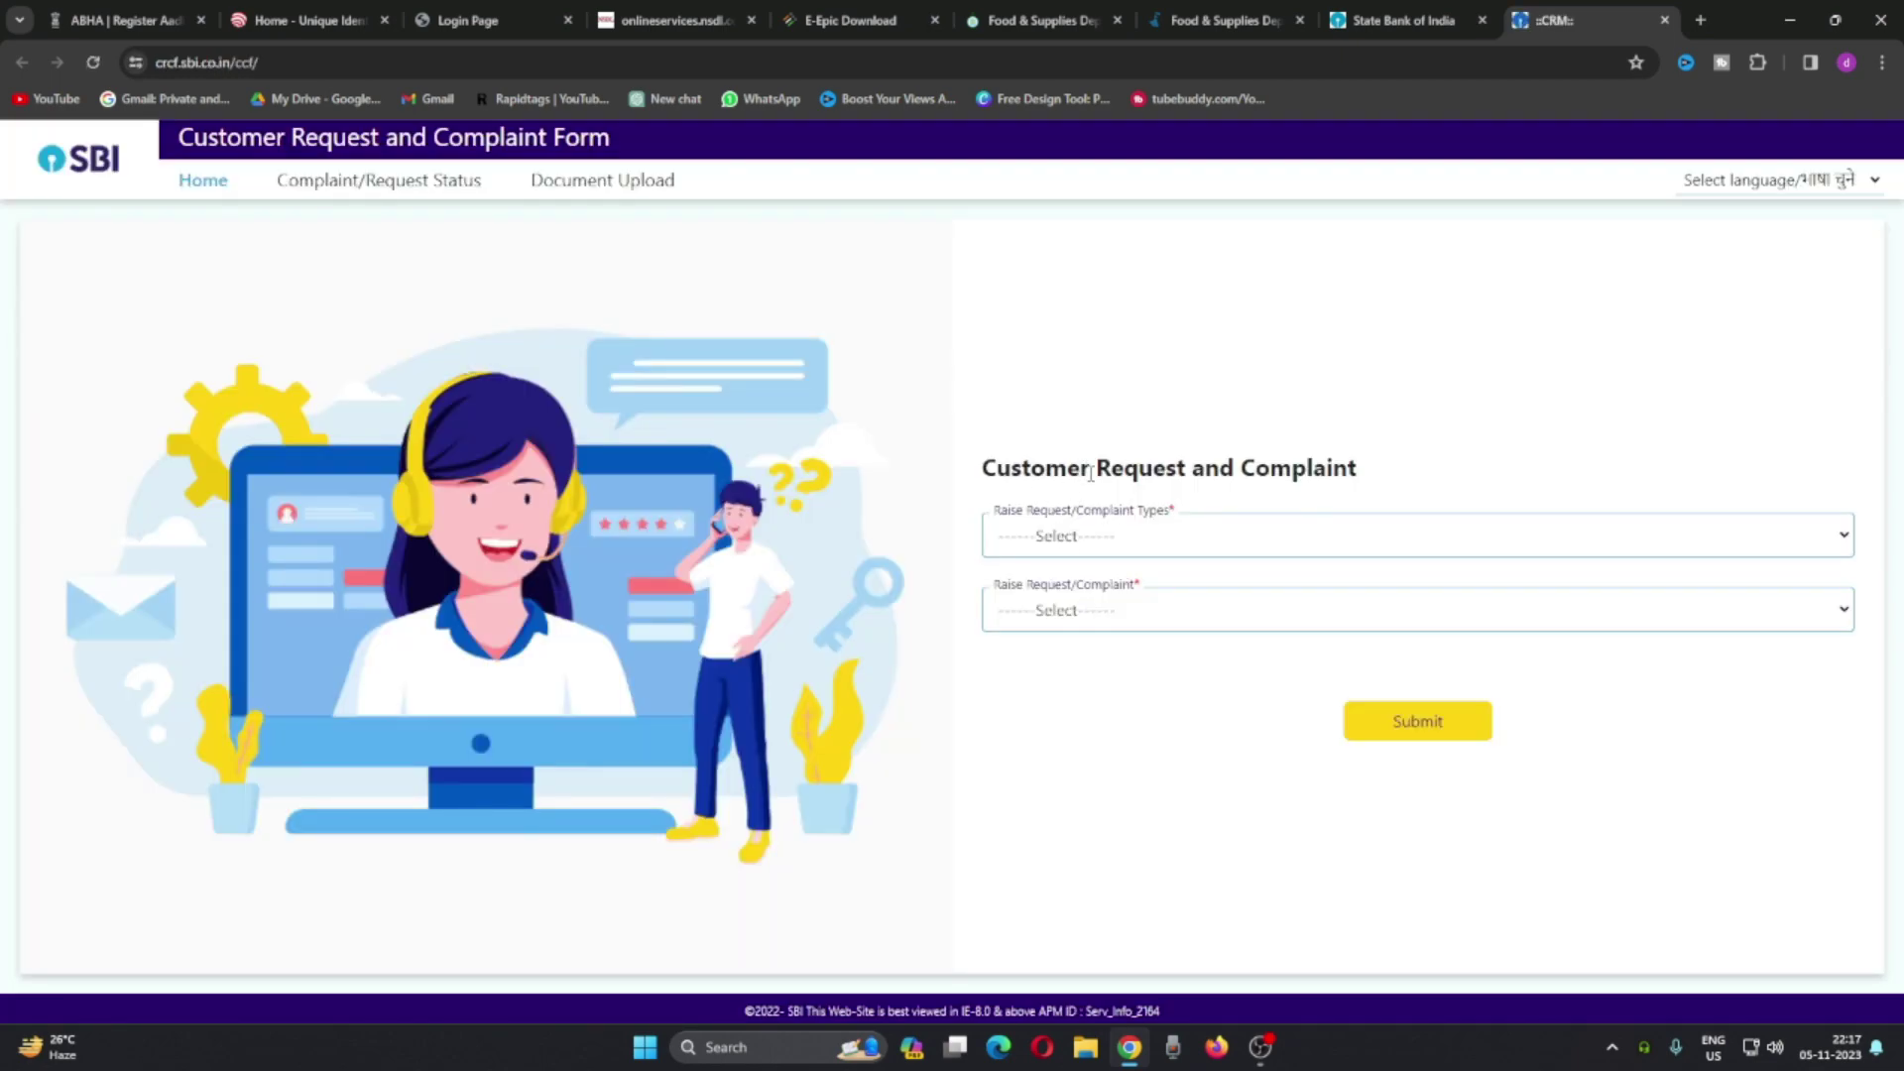
{"action": "left_click", "coordinate": [1090, 537]}
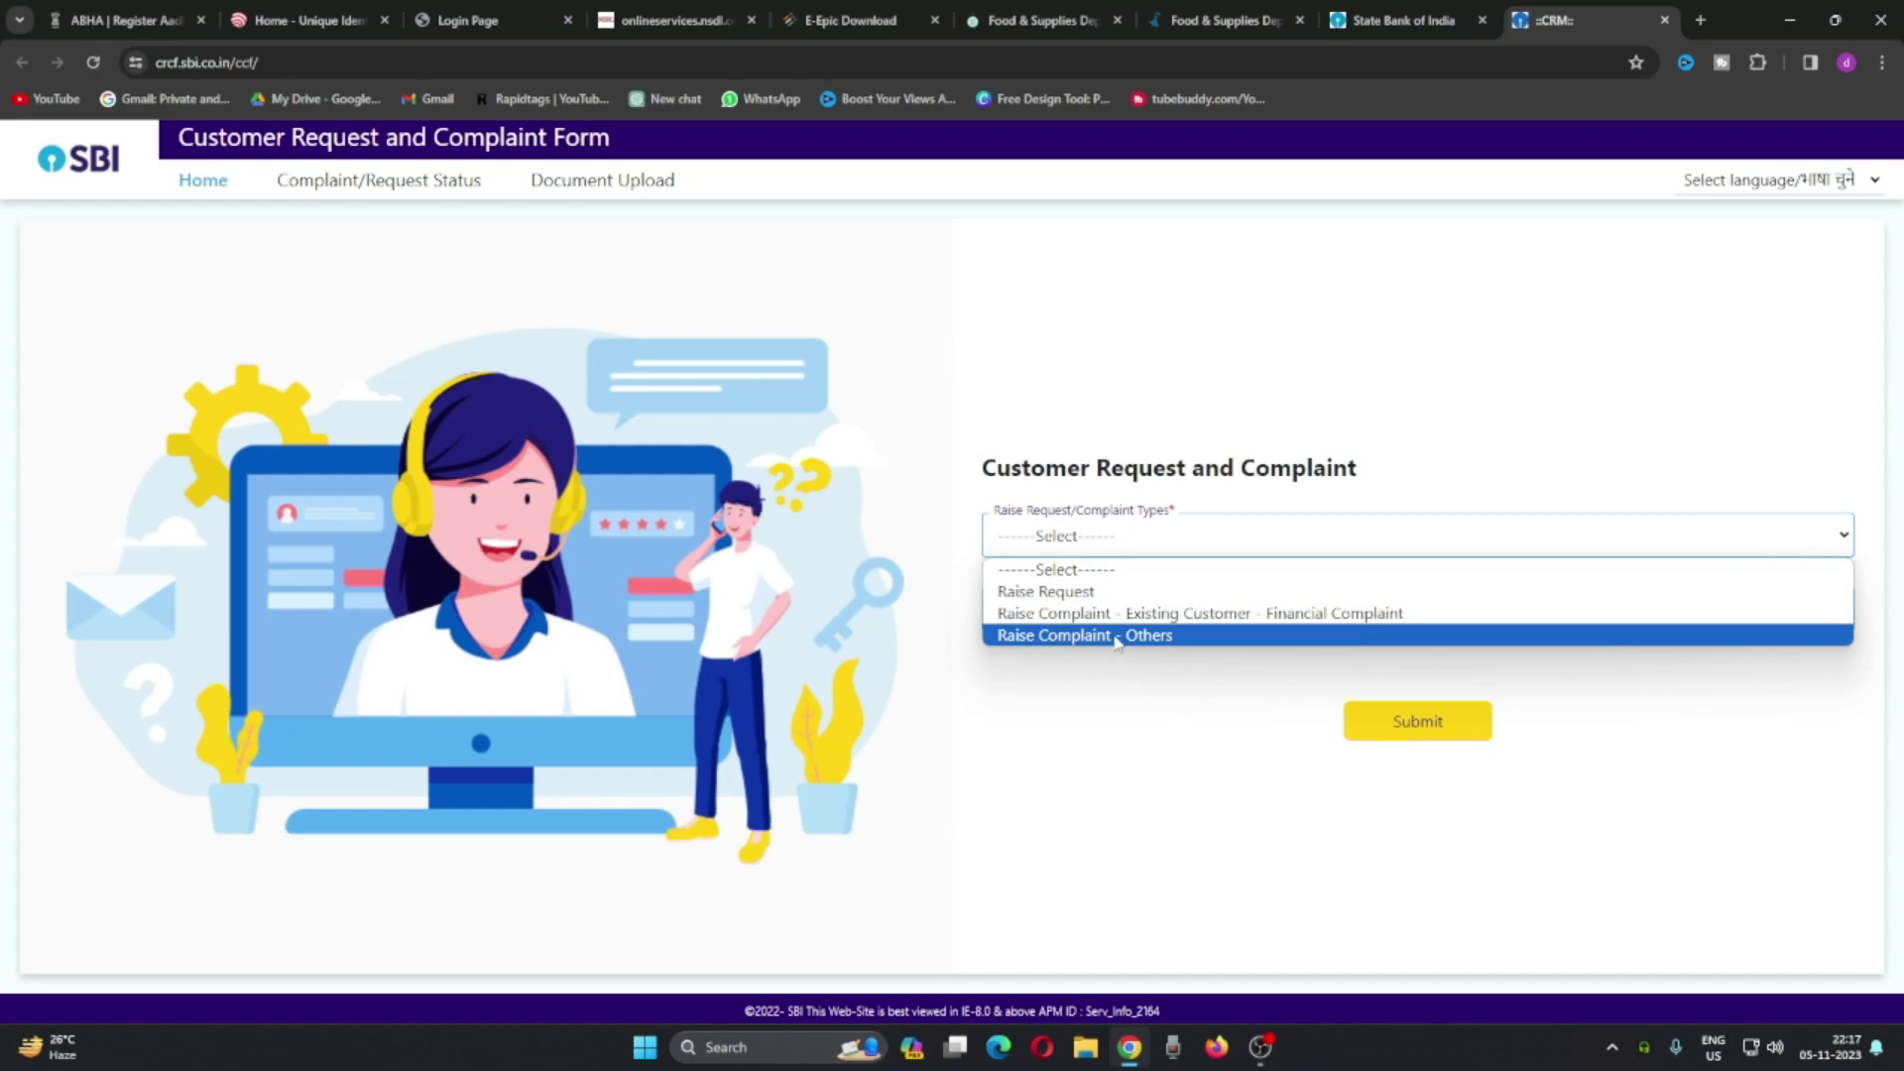
{"action": "left_click", "coordinate": [1085, 636]}
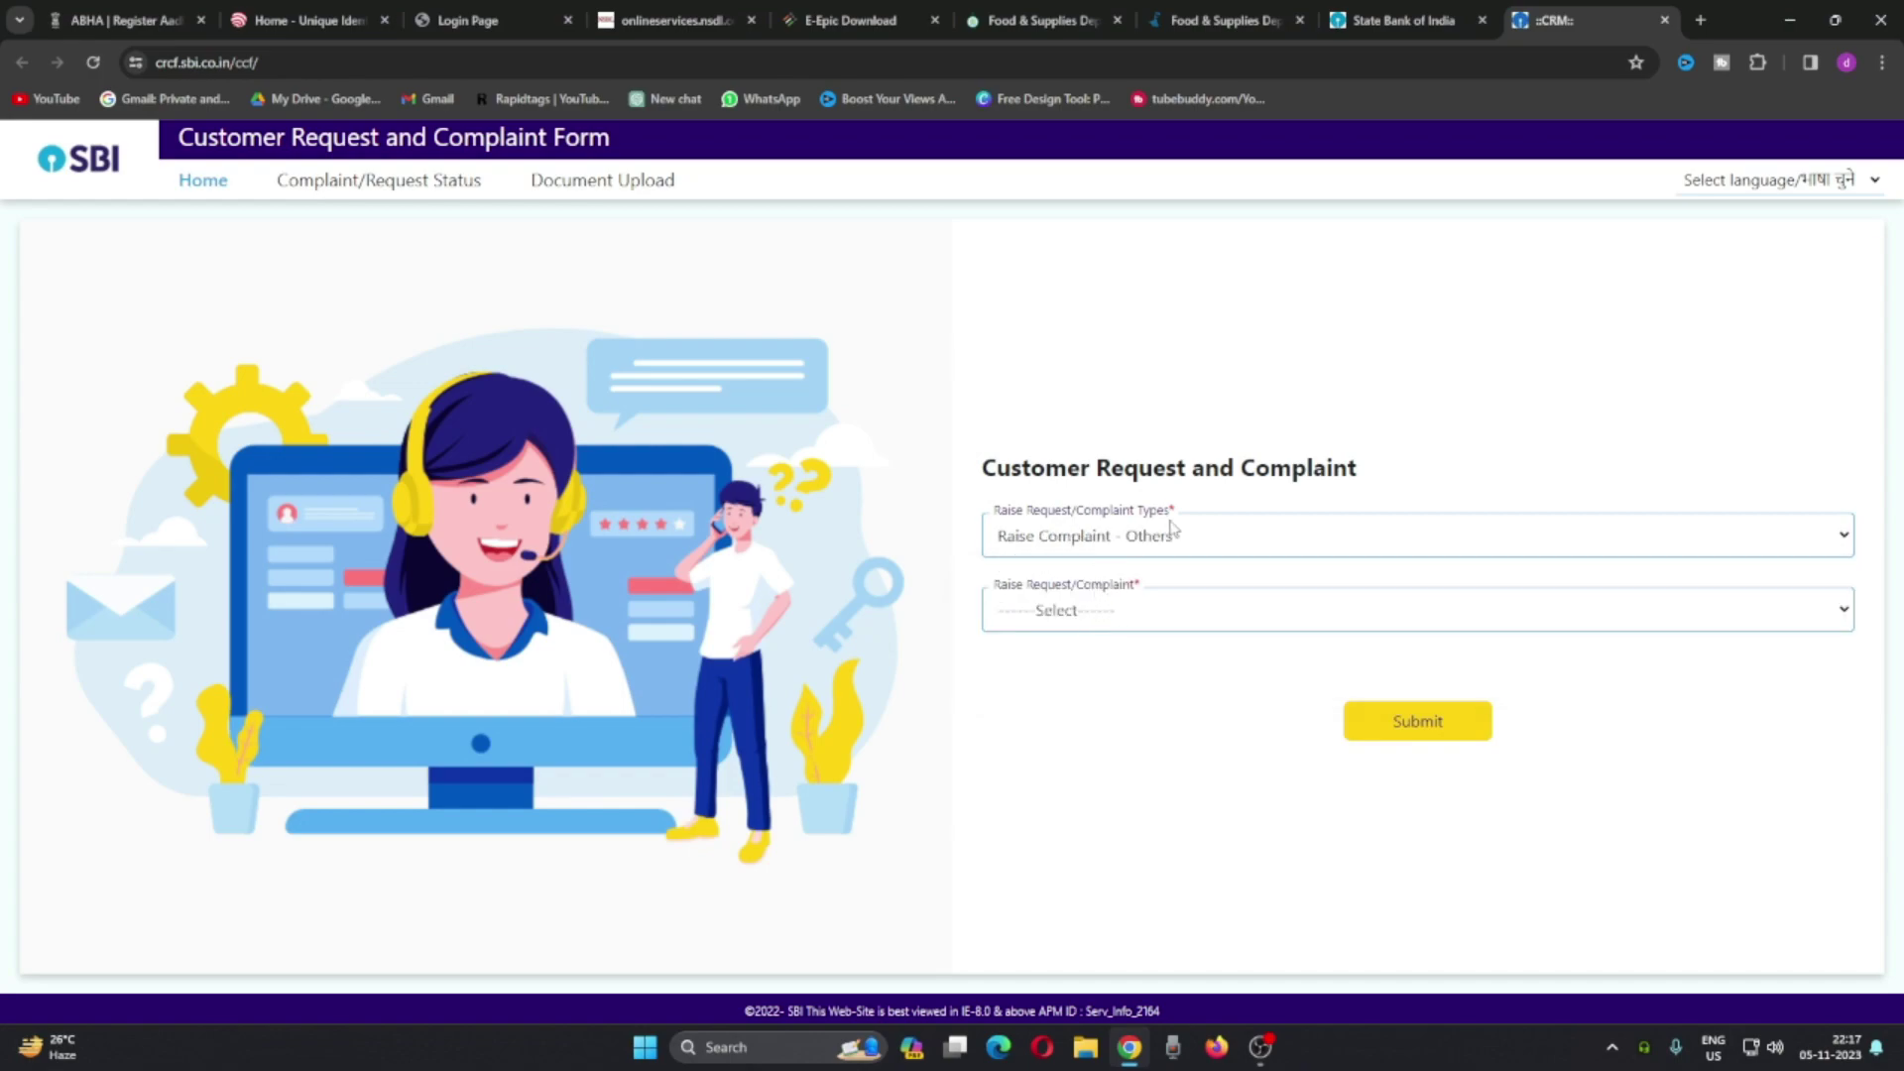
{"action": "left_click", "coordinate": [1070, 609]}
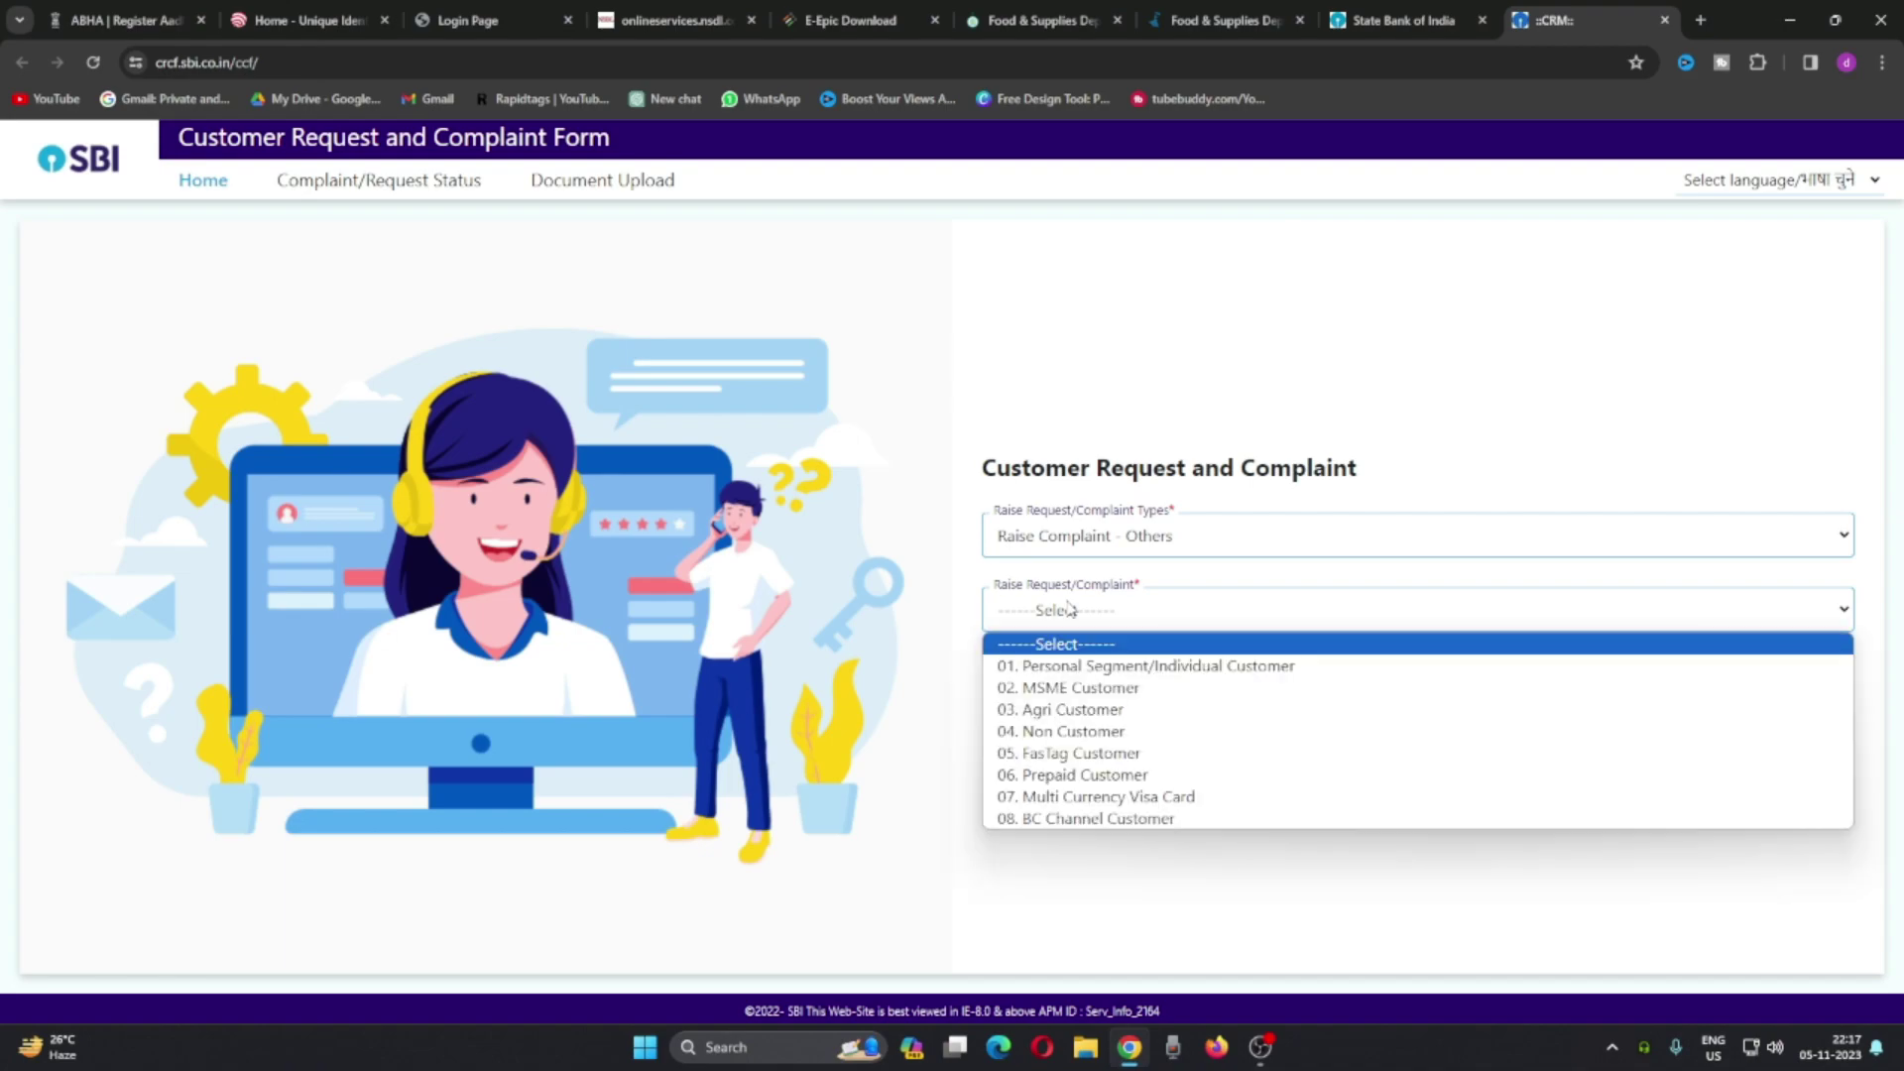
{"action": "left_click", "coordinate": [1100, 670]}
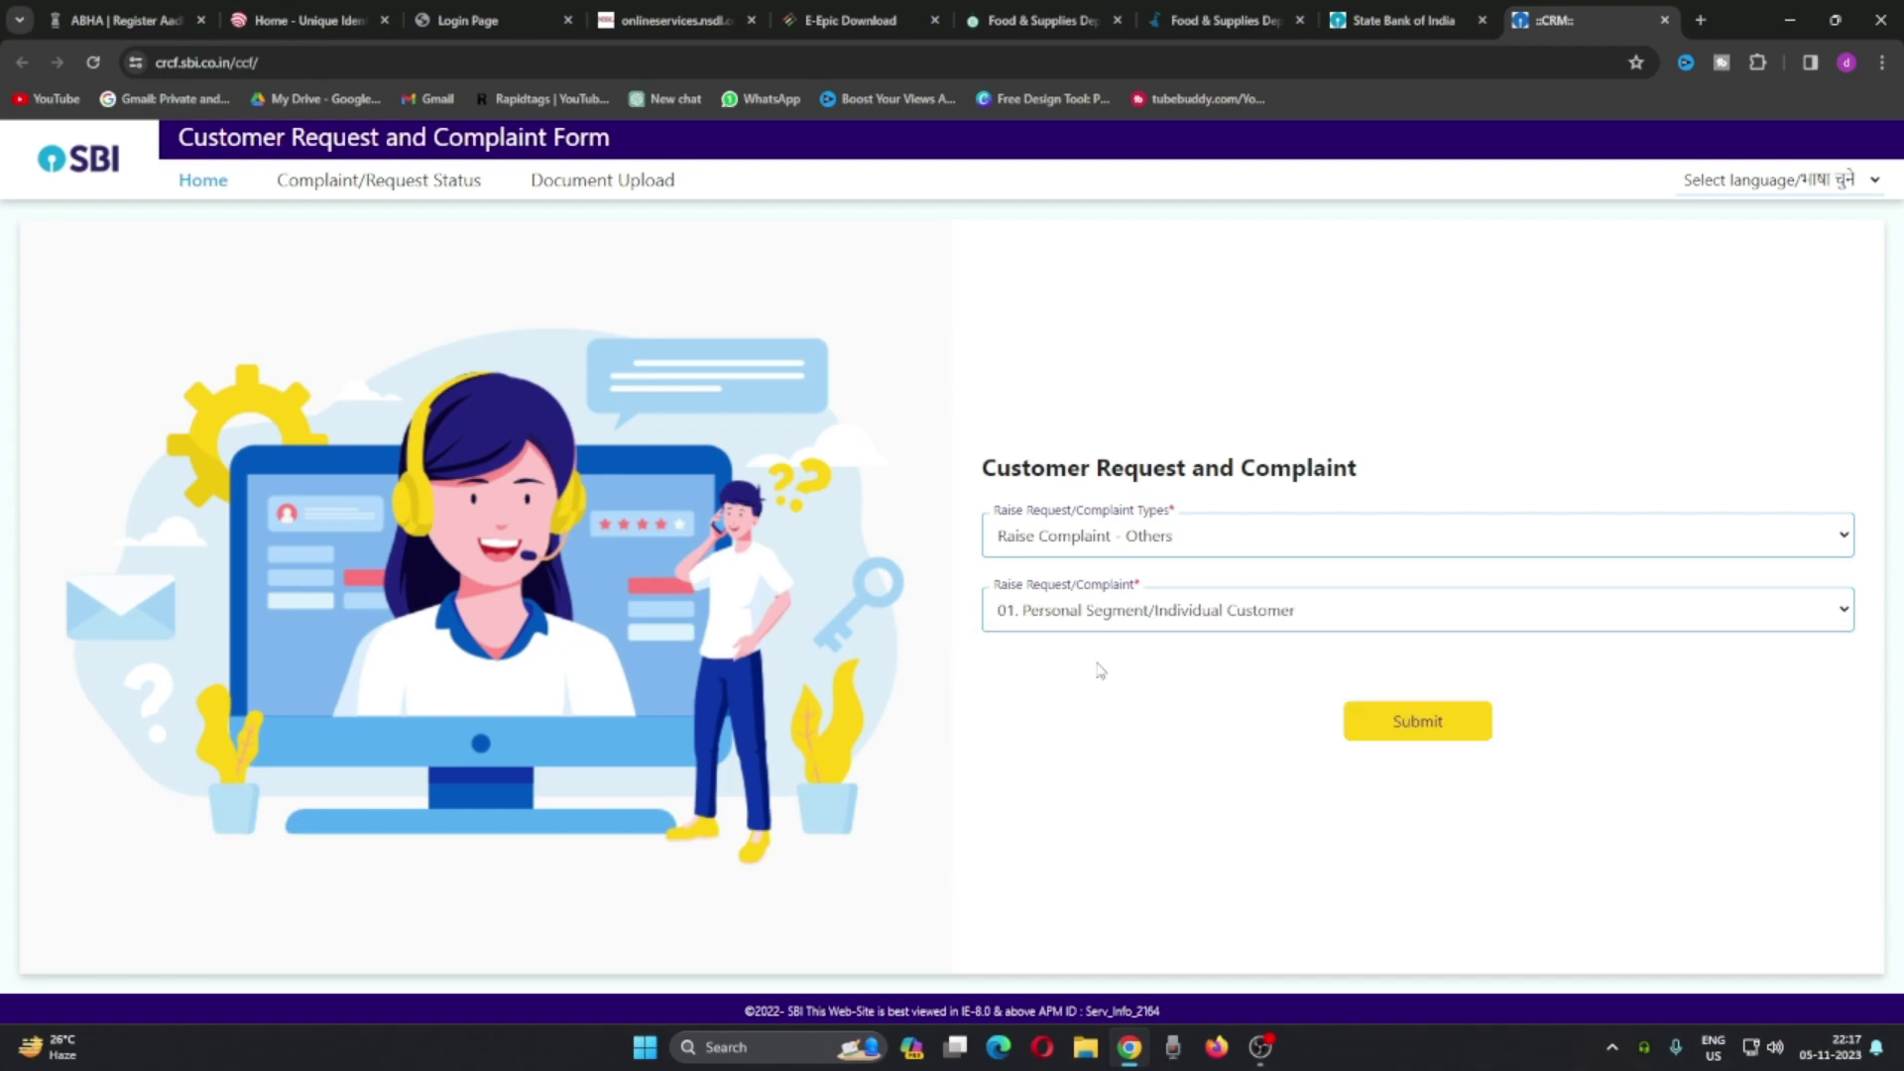
{"action": "left_click", "coordinate": [1412, 718]}
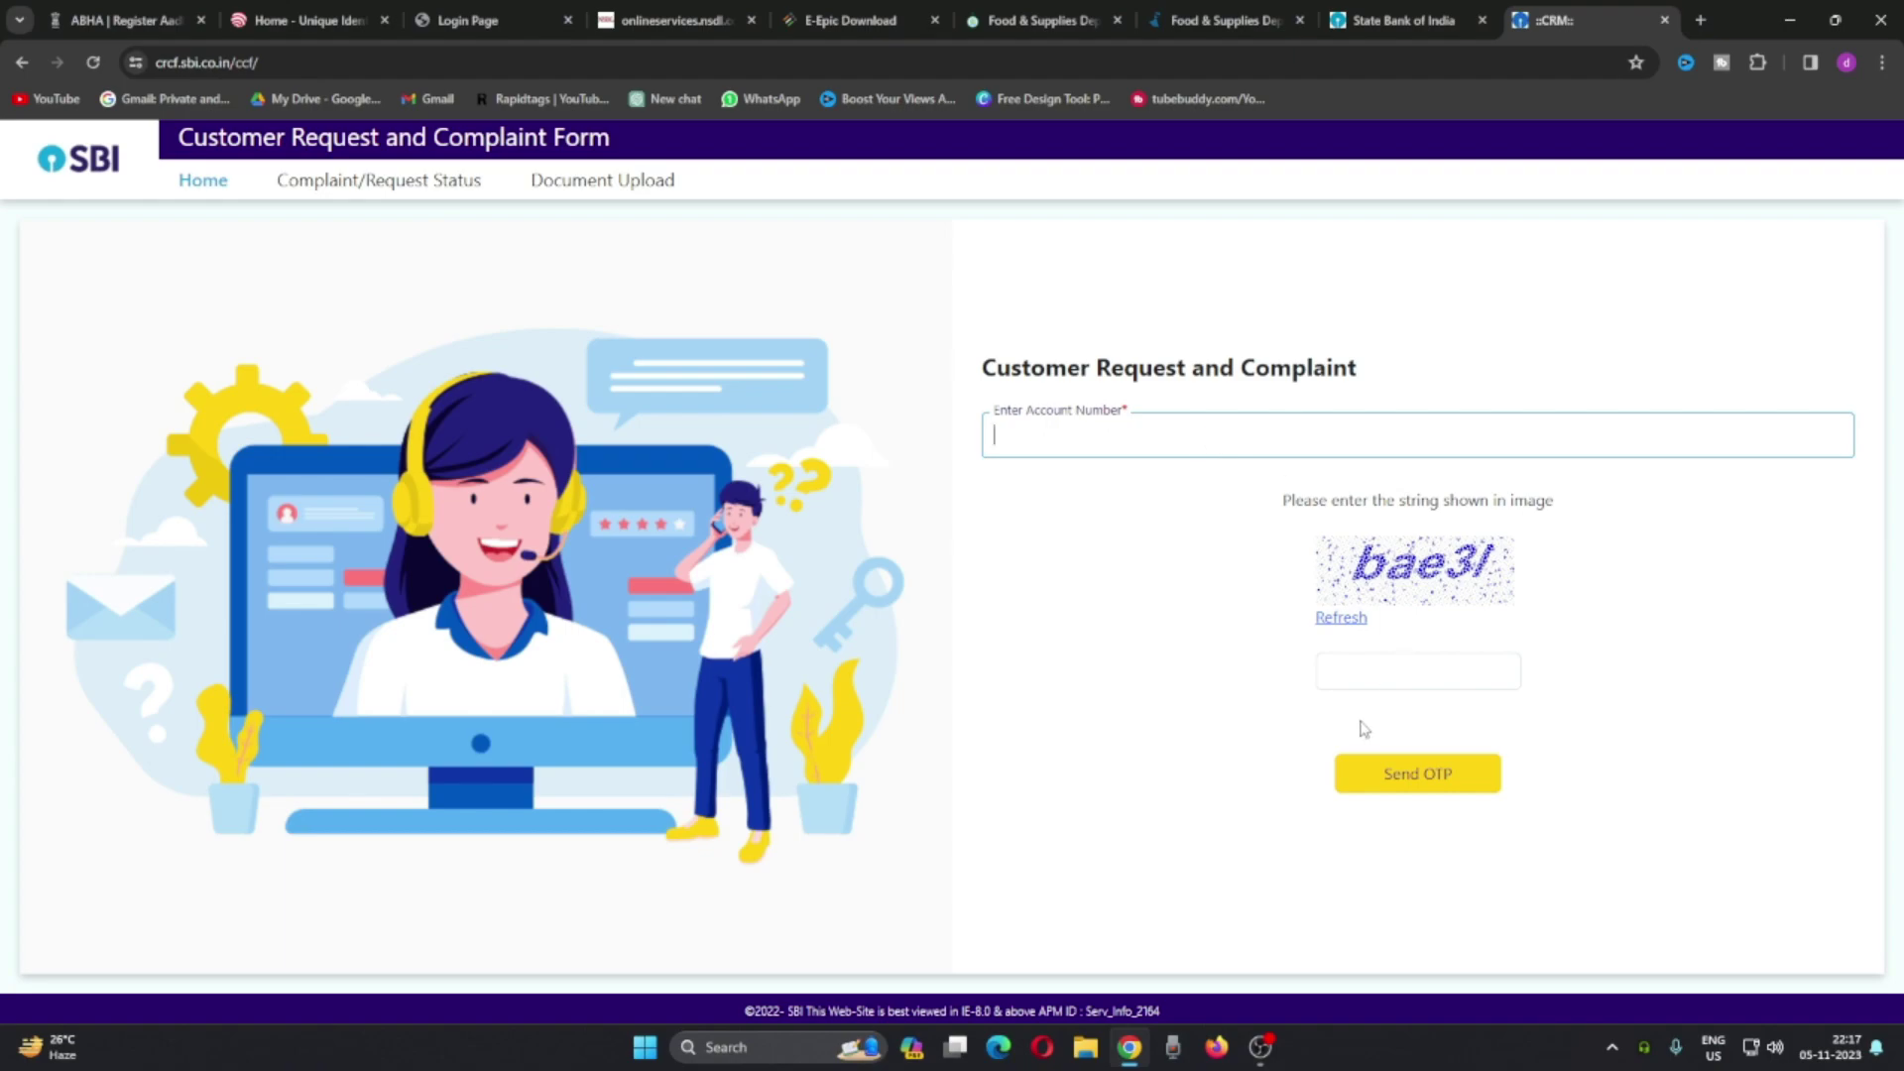
{"action": "left_click", "coordinate": [1353, 682]}
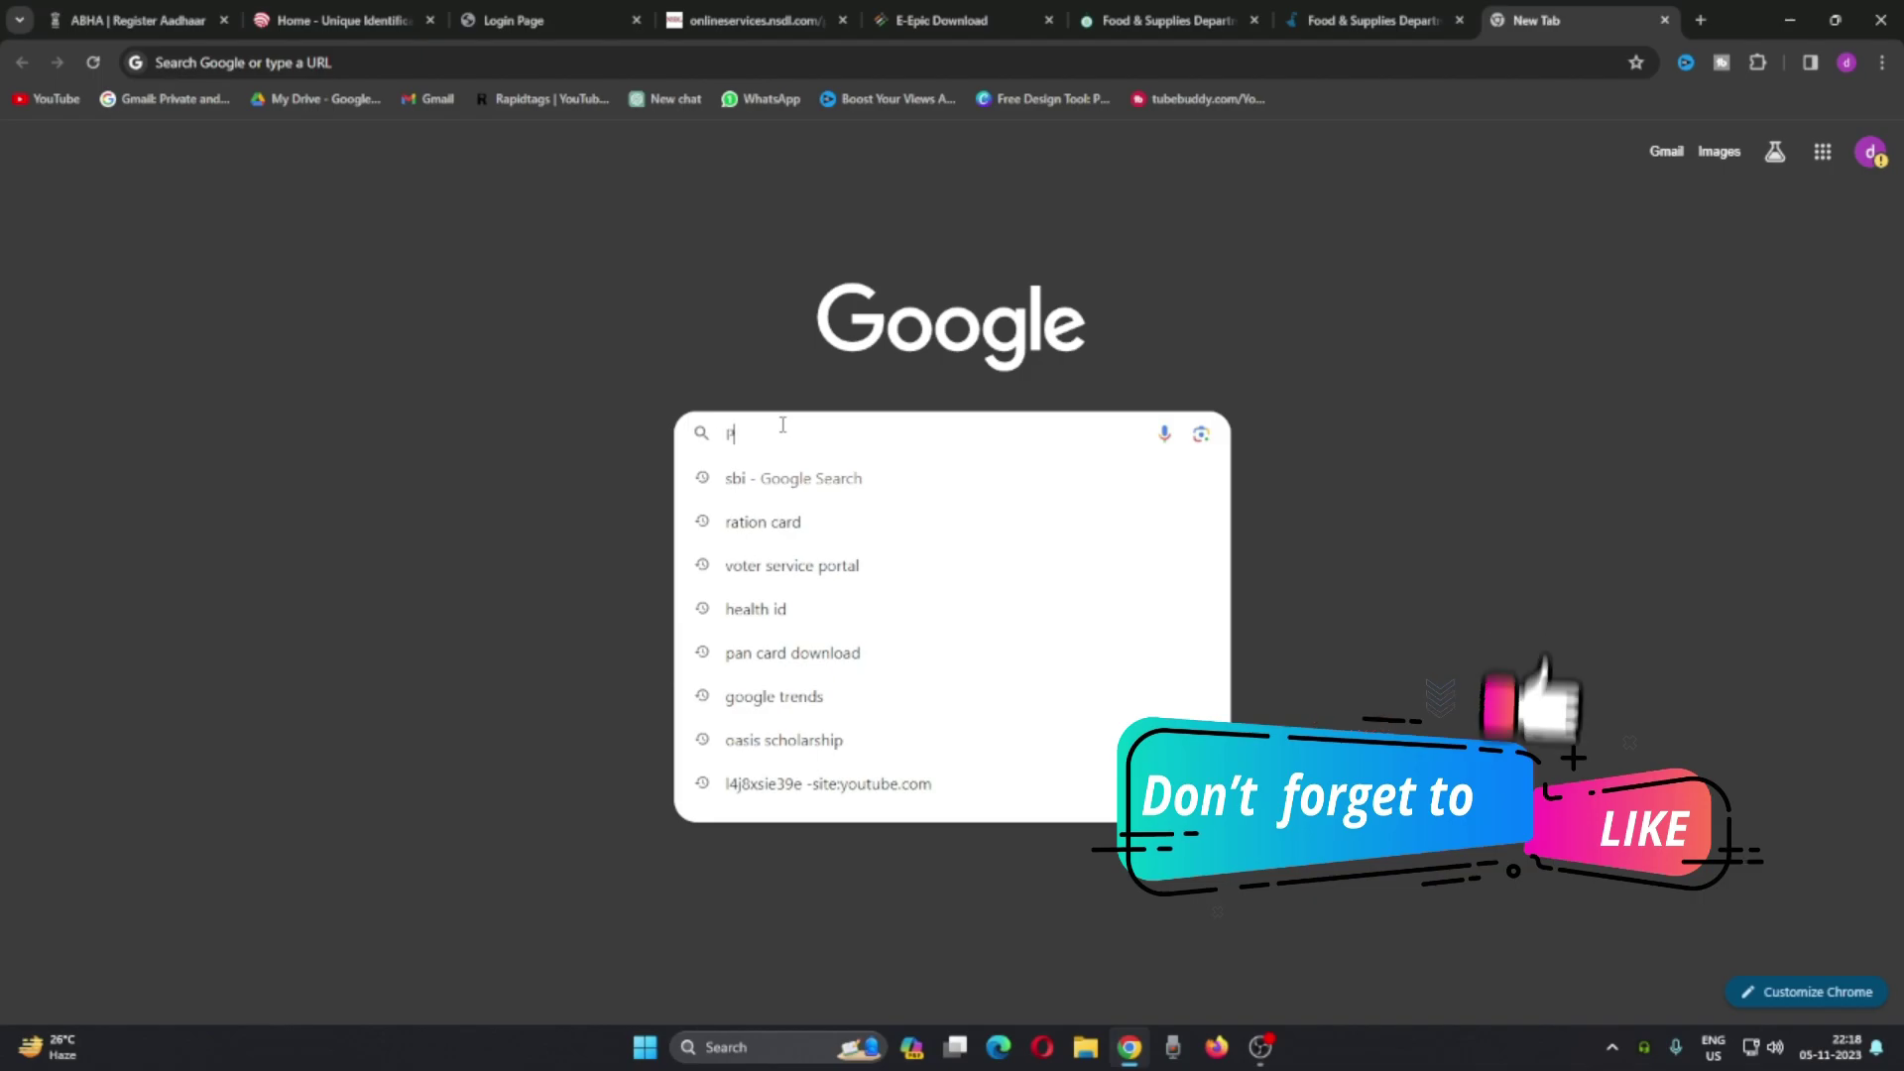
Search for PFMS and open the Know your Payments form on the PFMS site
{"action": "type", "text": "PFMS"}
{"action": "key", "text": "Return"}
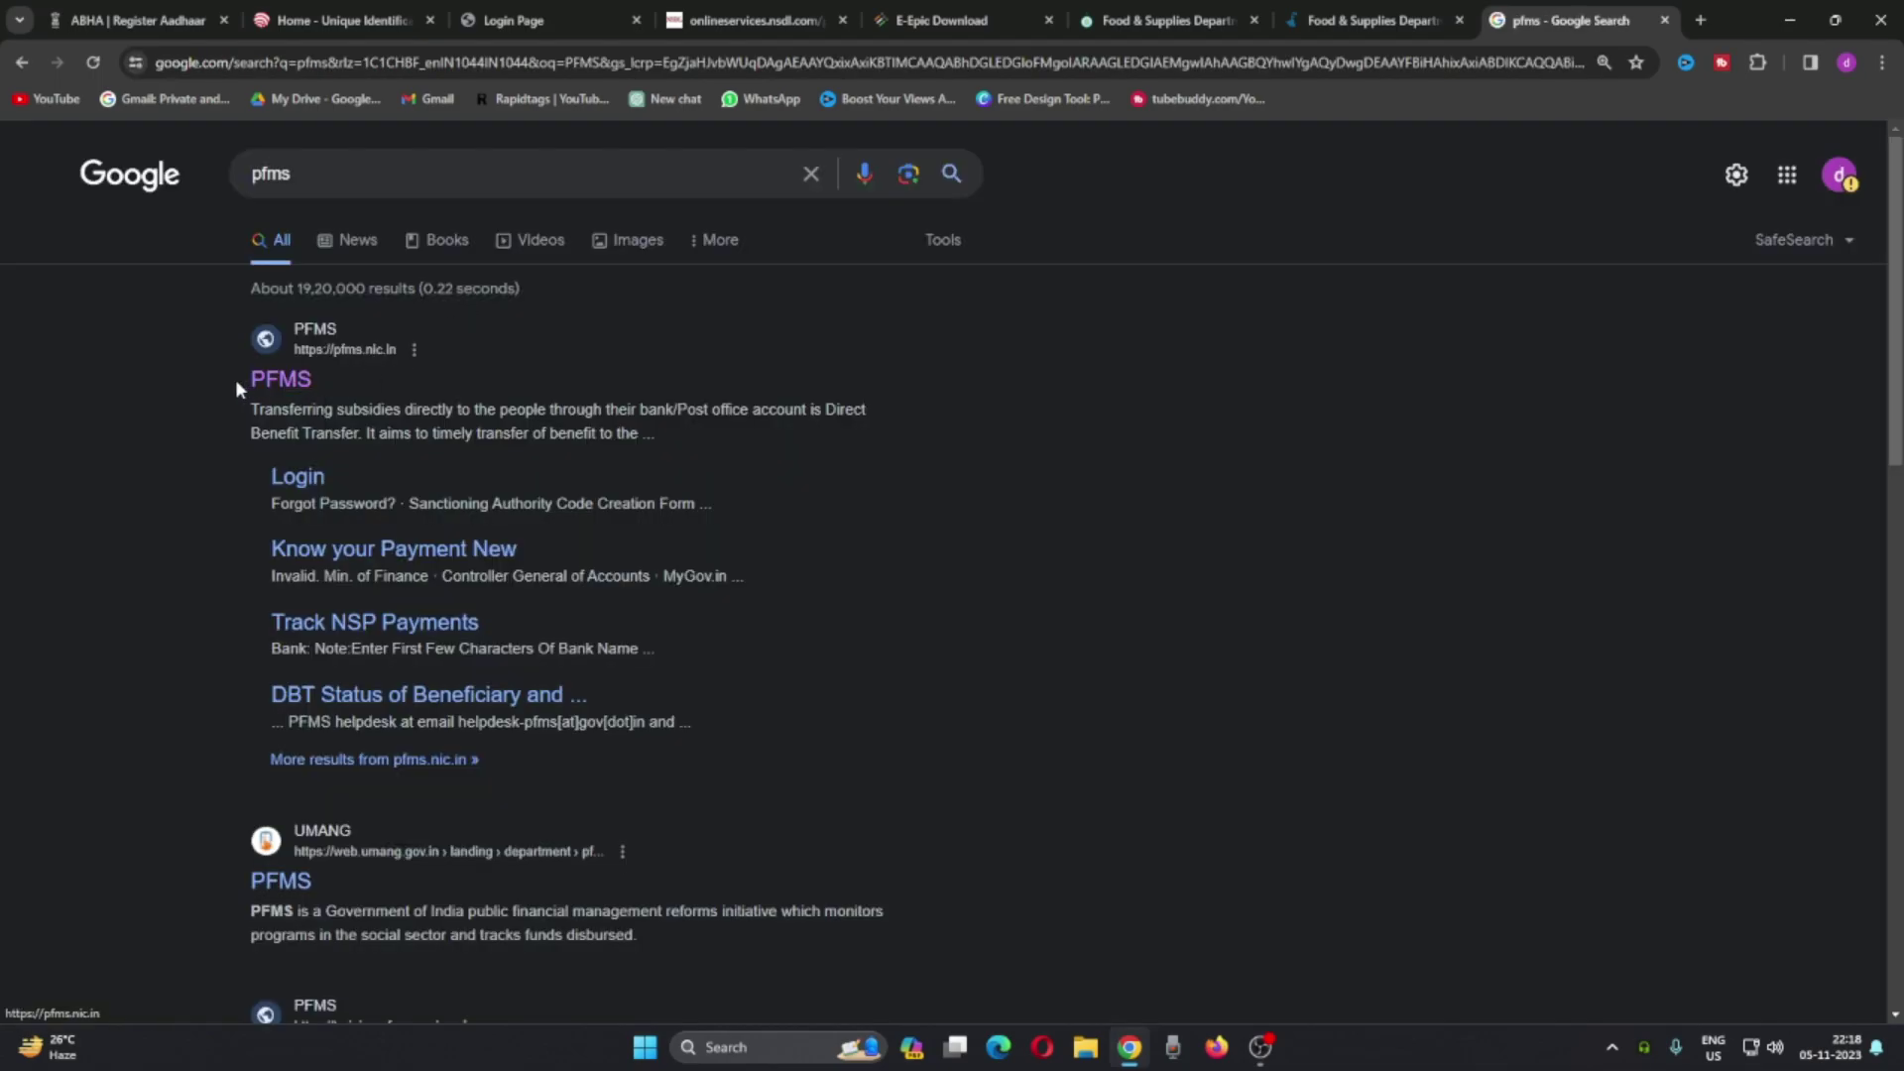
{"action": "left_click", "coordinate": [274, 380]}
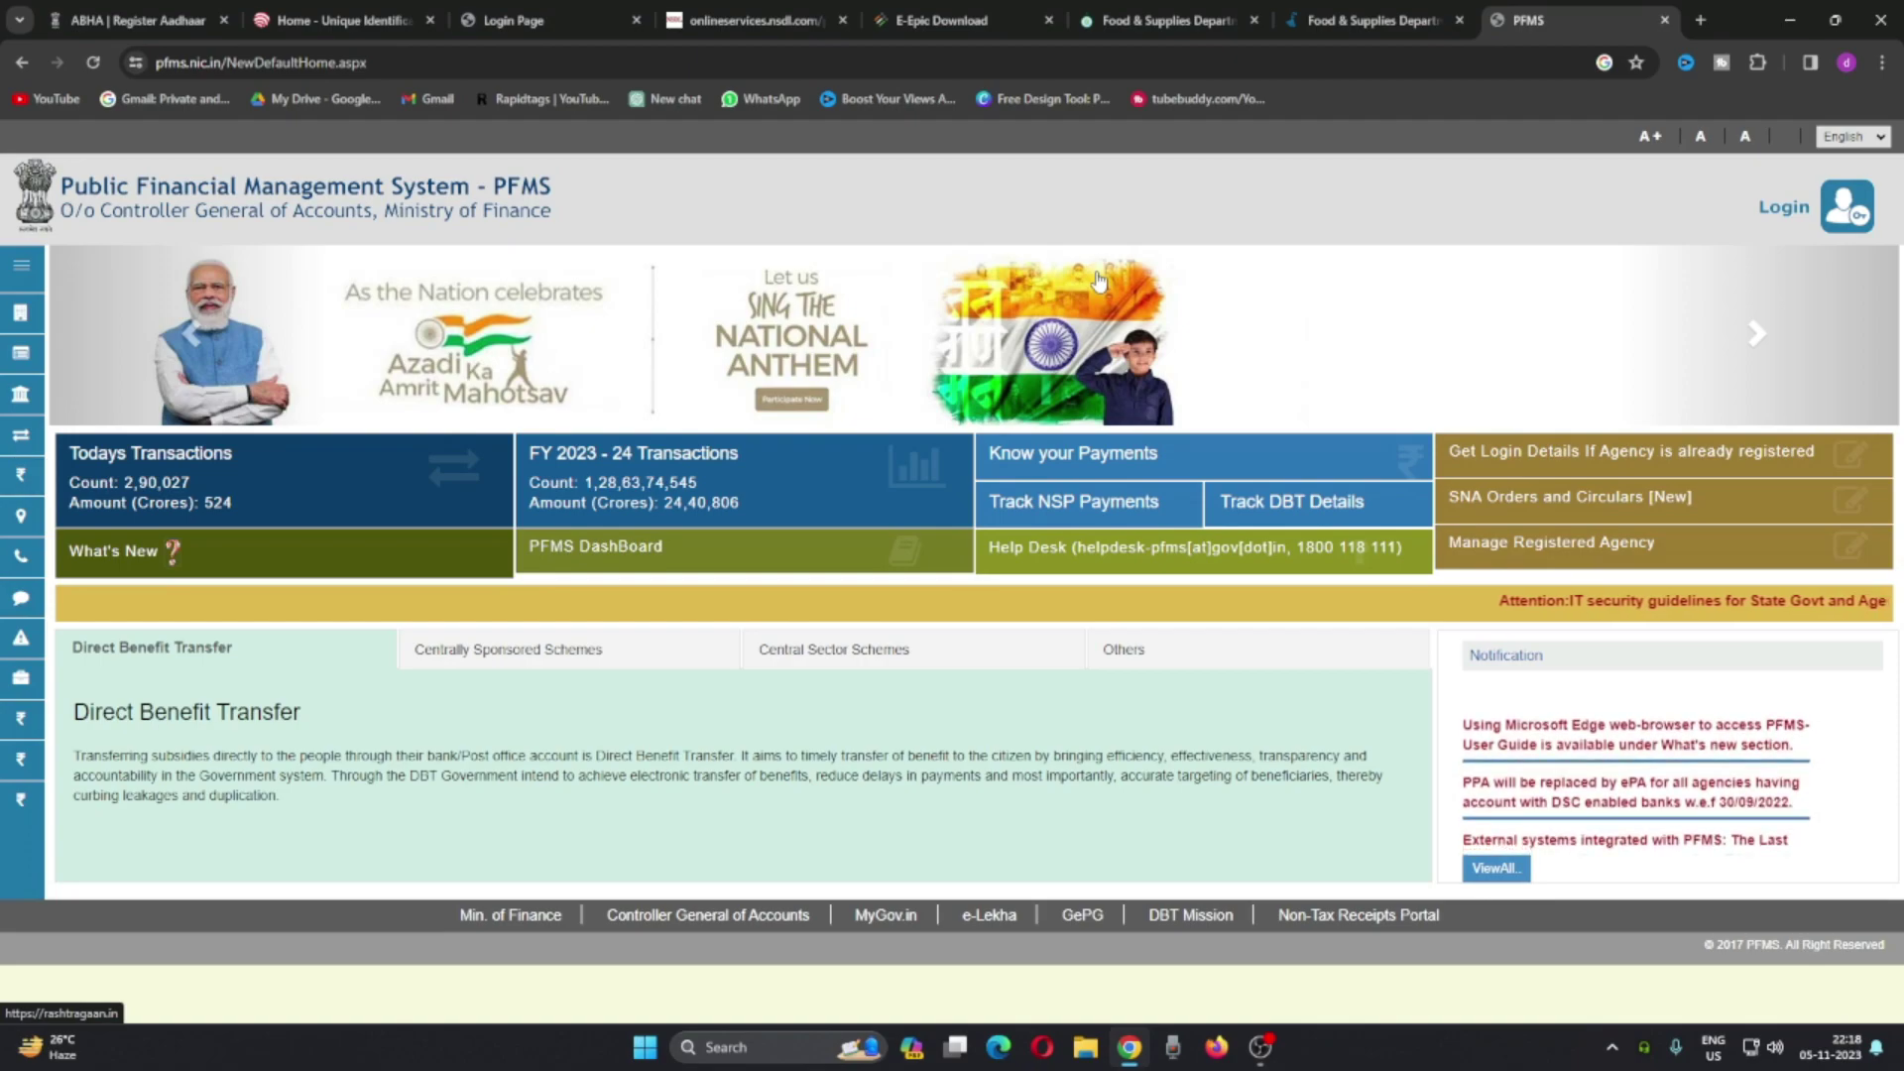
{"action": "left_click", "coordinate": [1109, 467]}
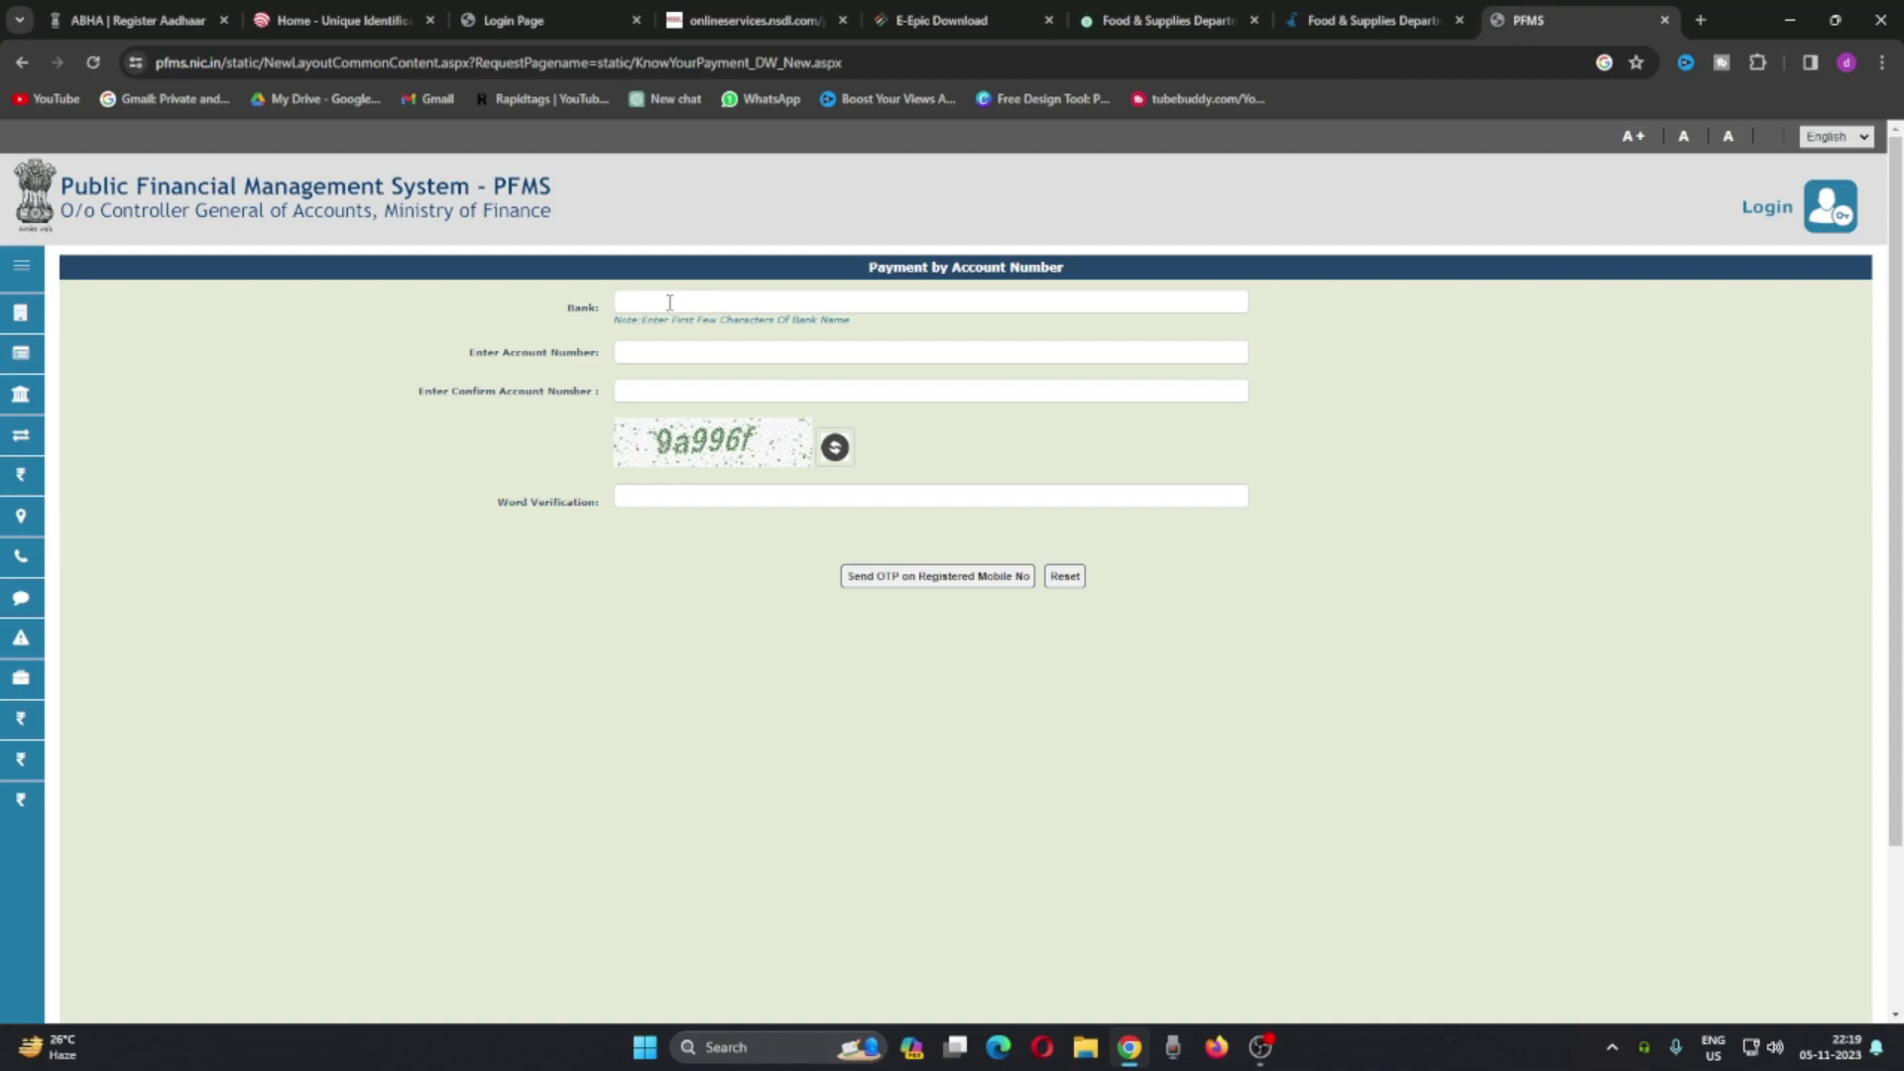
Choose PUNJAB NATIONAL BANK as the bank and go through the account number, confirmation and word verification fields
{"action": "type", "text": "PUNJAB"}
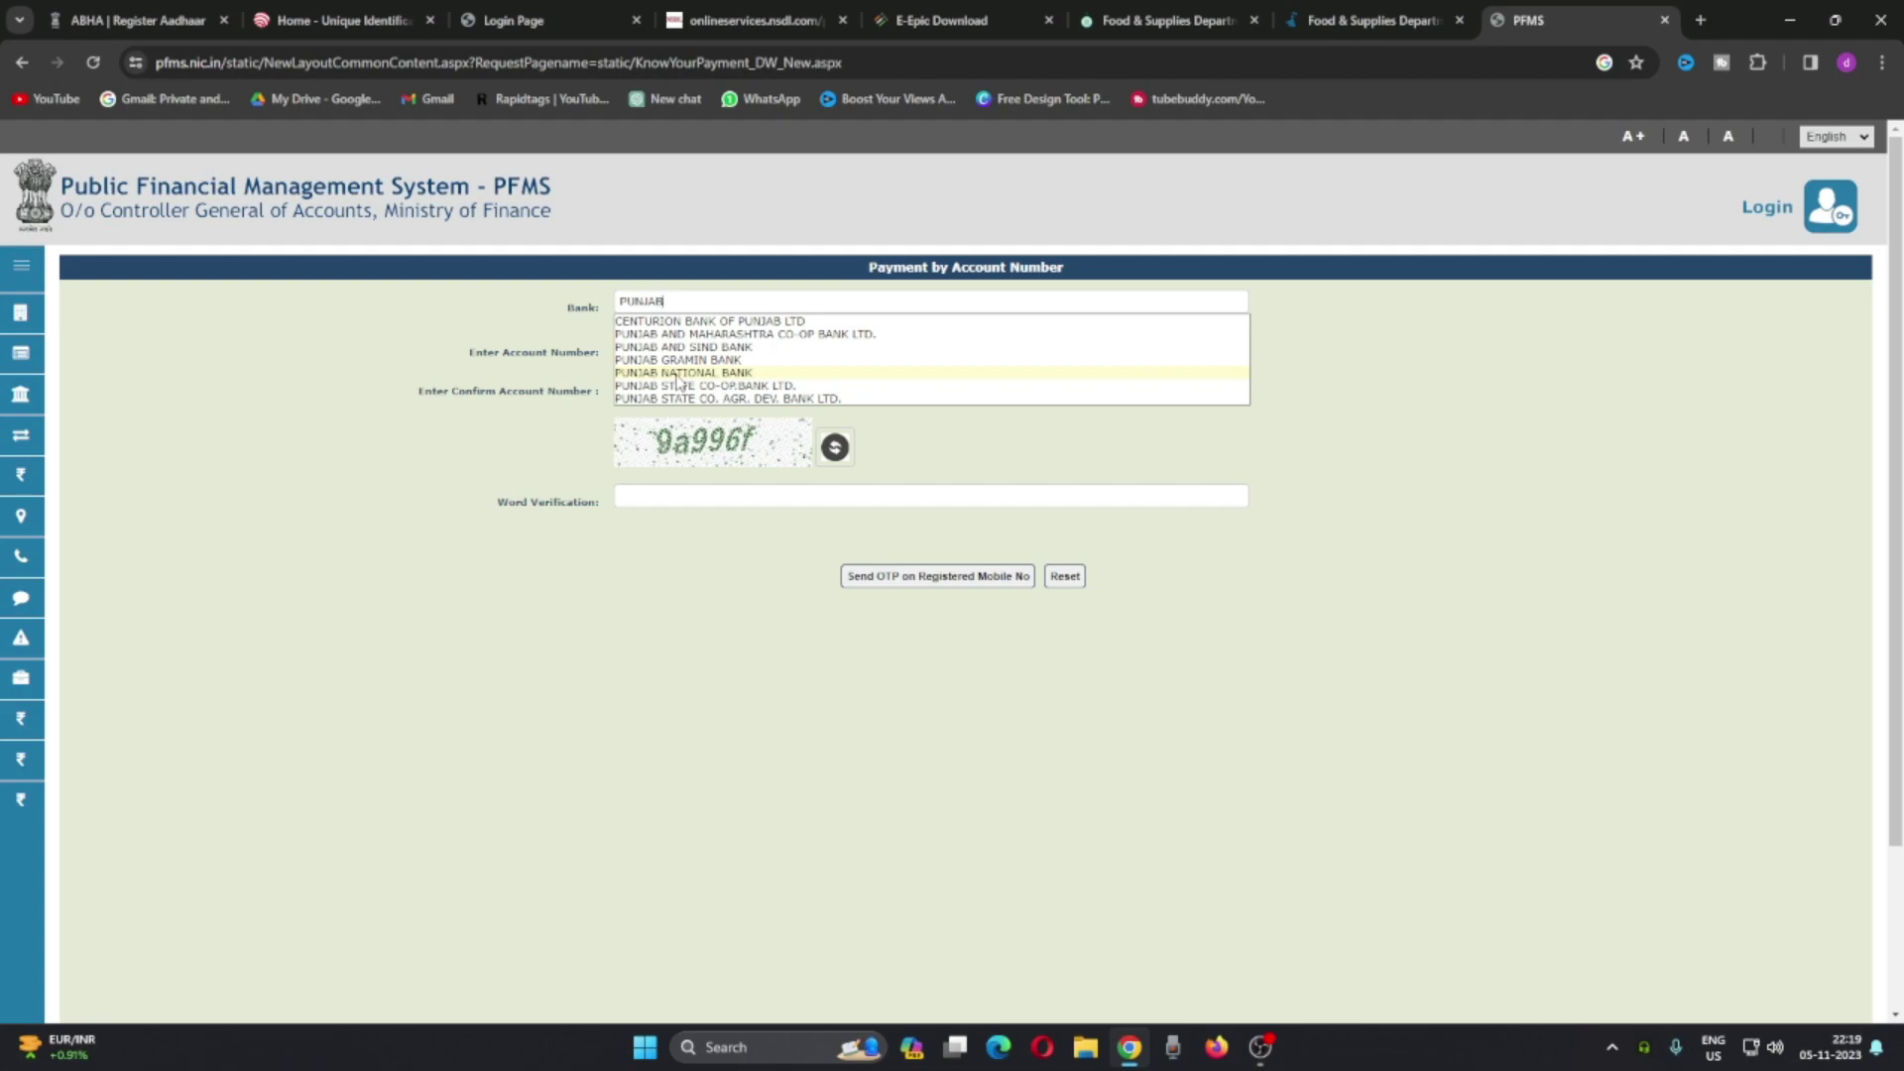
{"action": "left_click", "coordinate": [678, 374]}
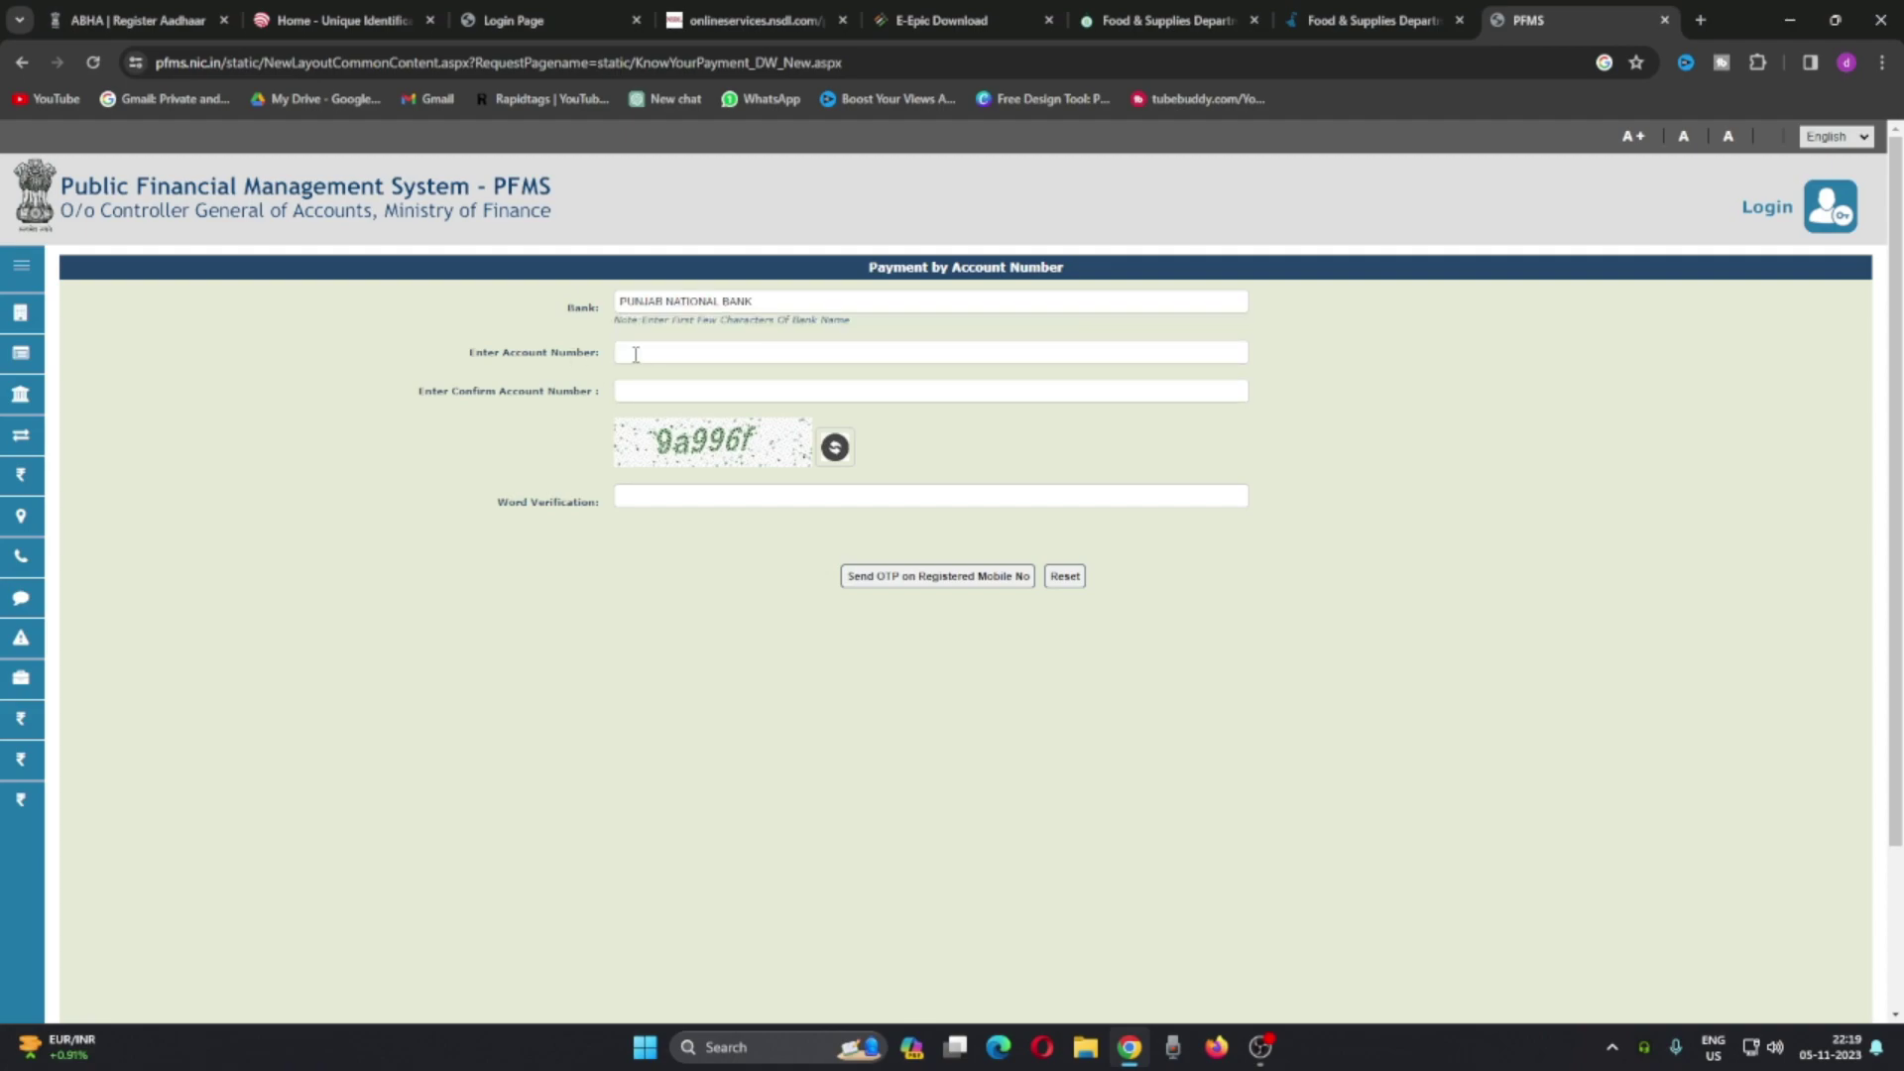
{"action": "left_click", "coordinate": [636, 354]}
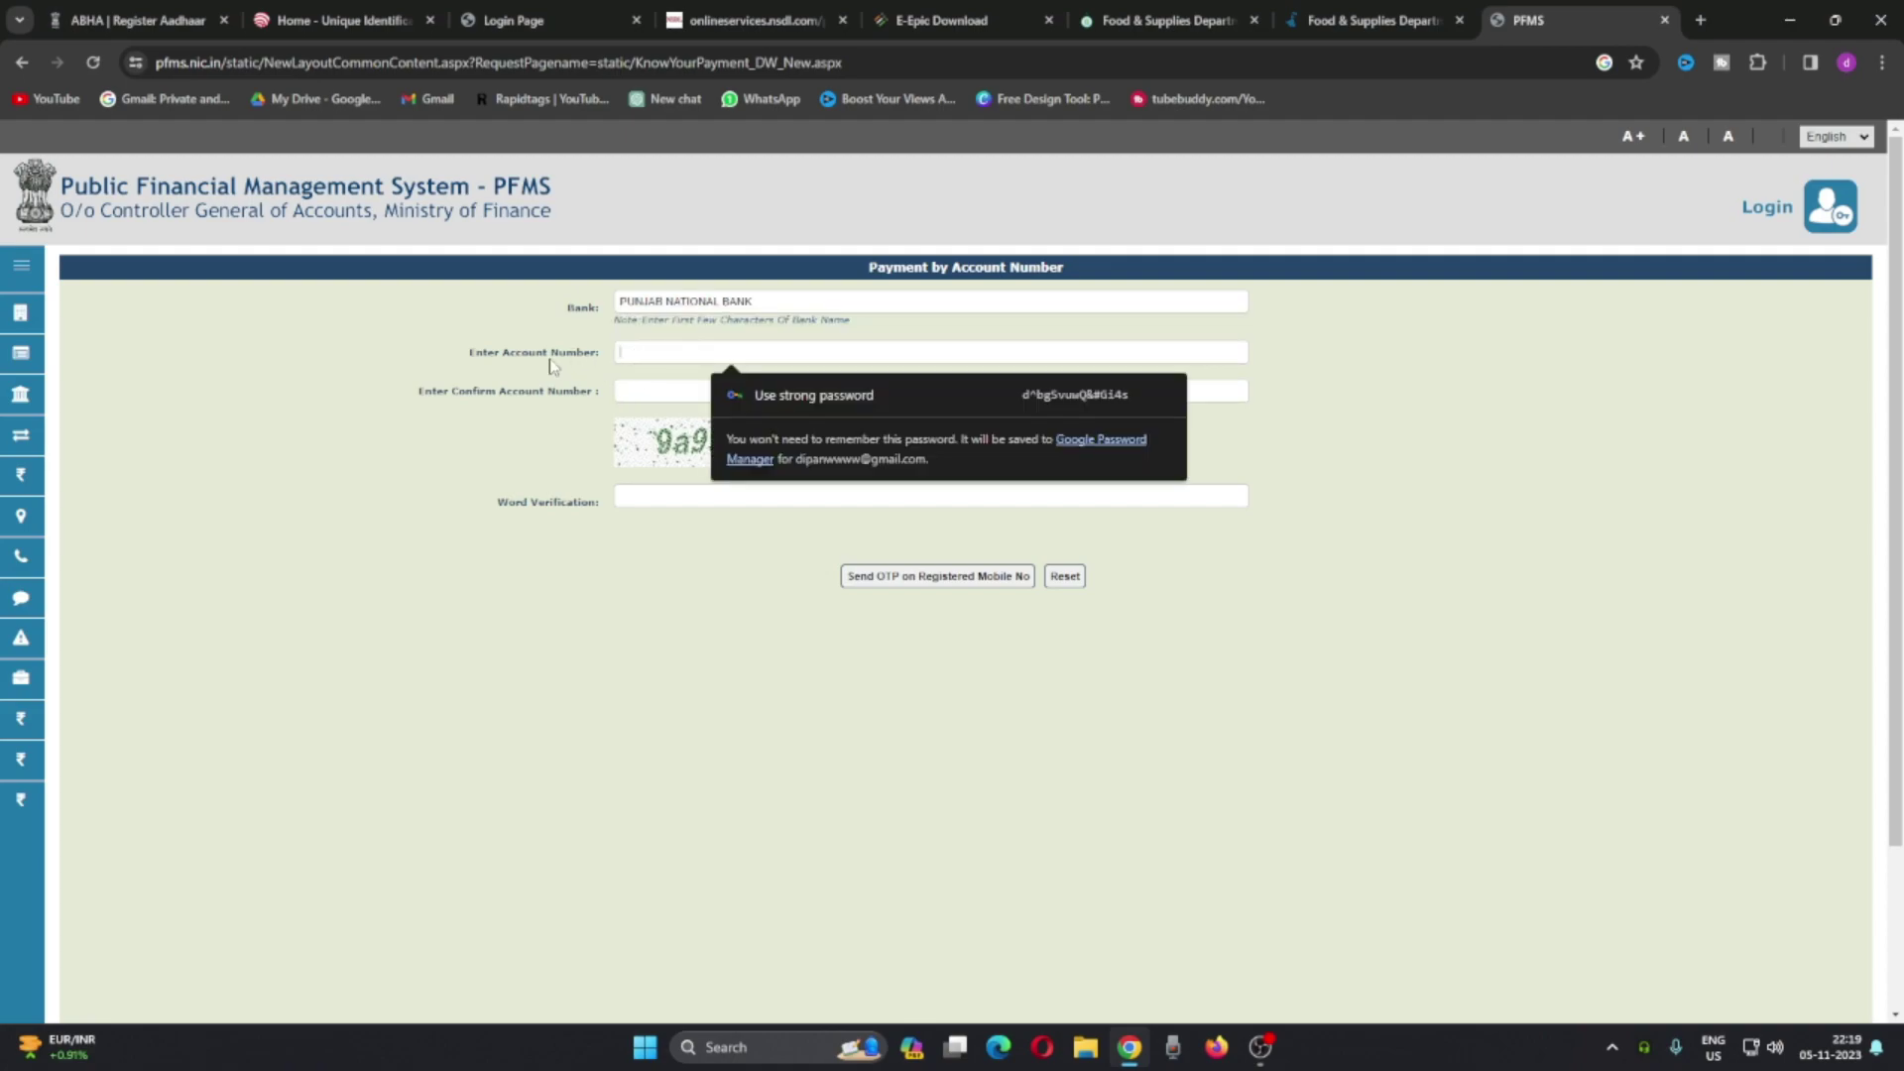
{"action": "left_click", "coordinate": [642, 397]}
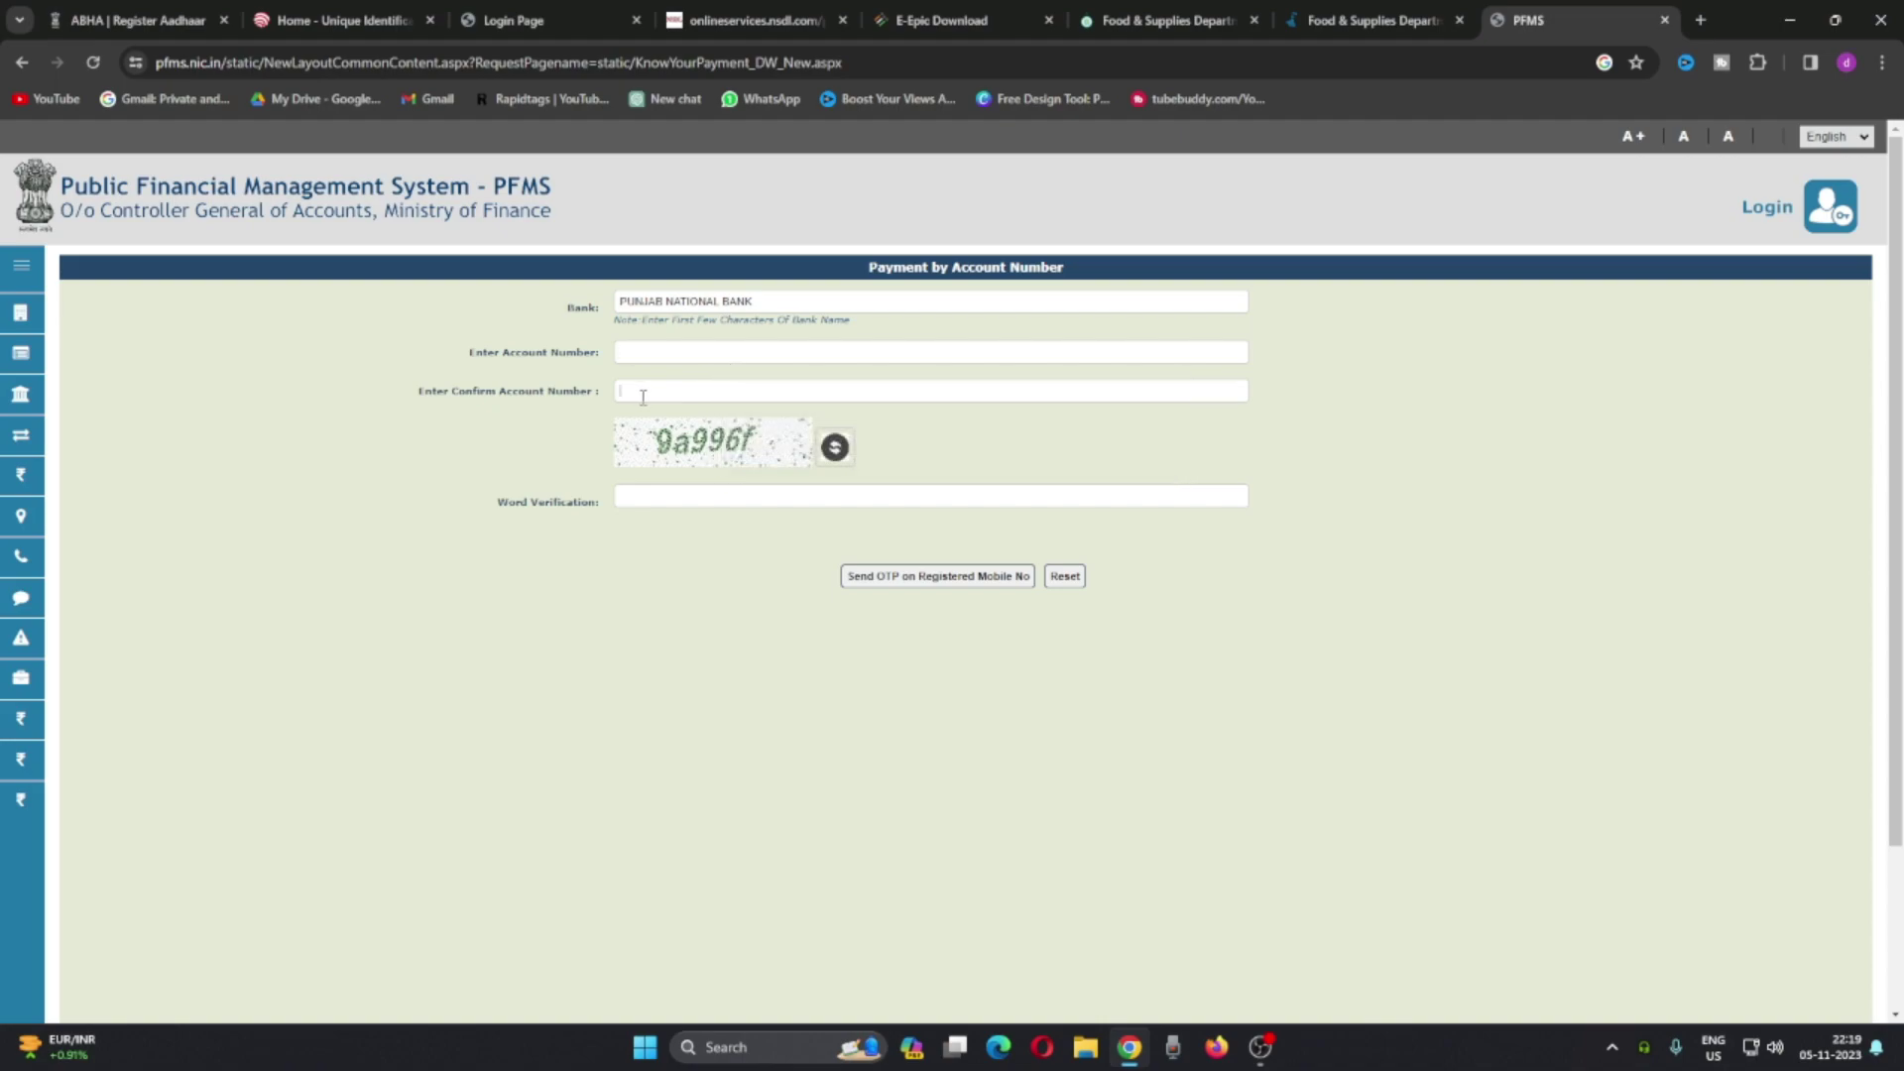
{"action": "left_click", "coordinate": [679, 496]}
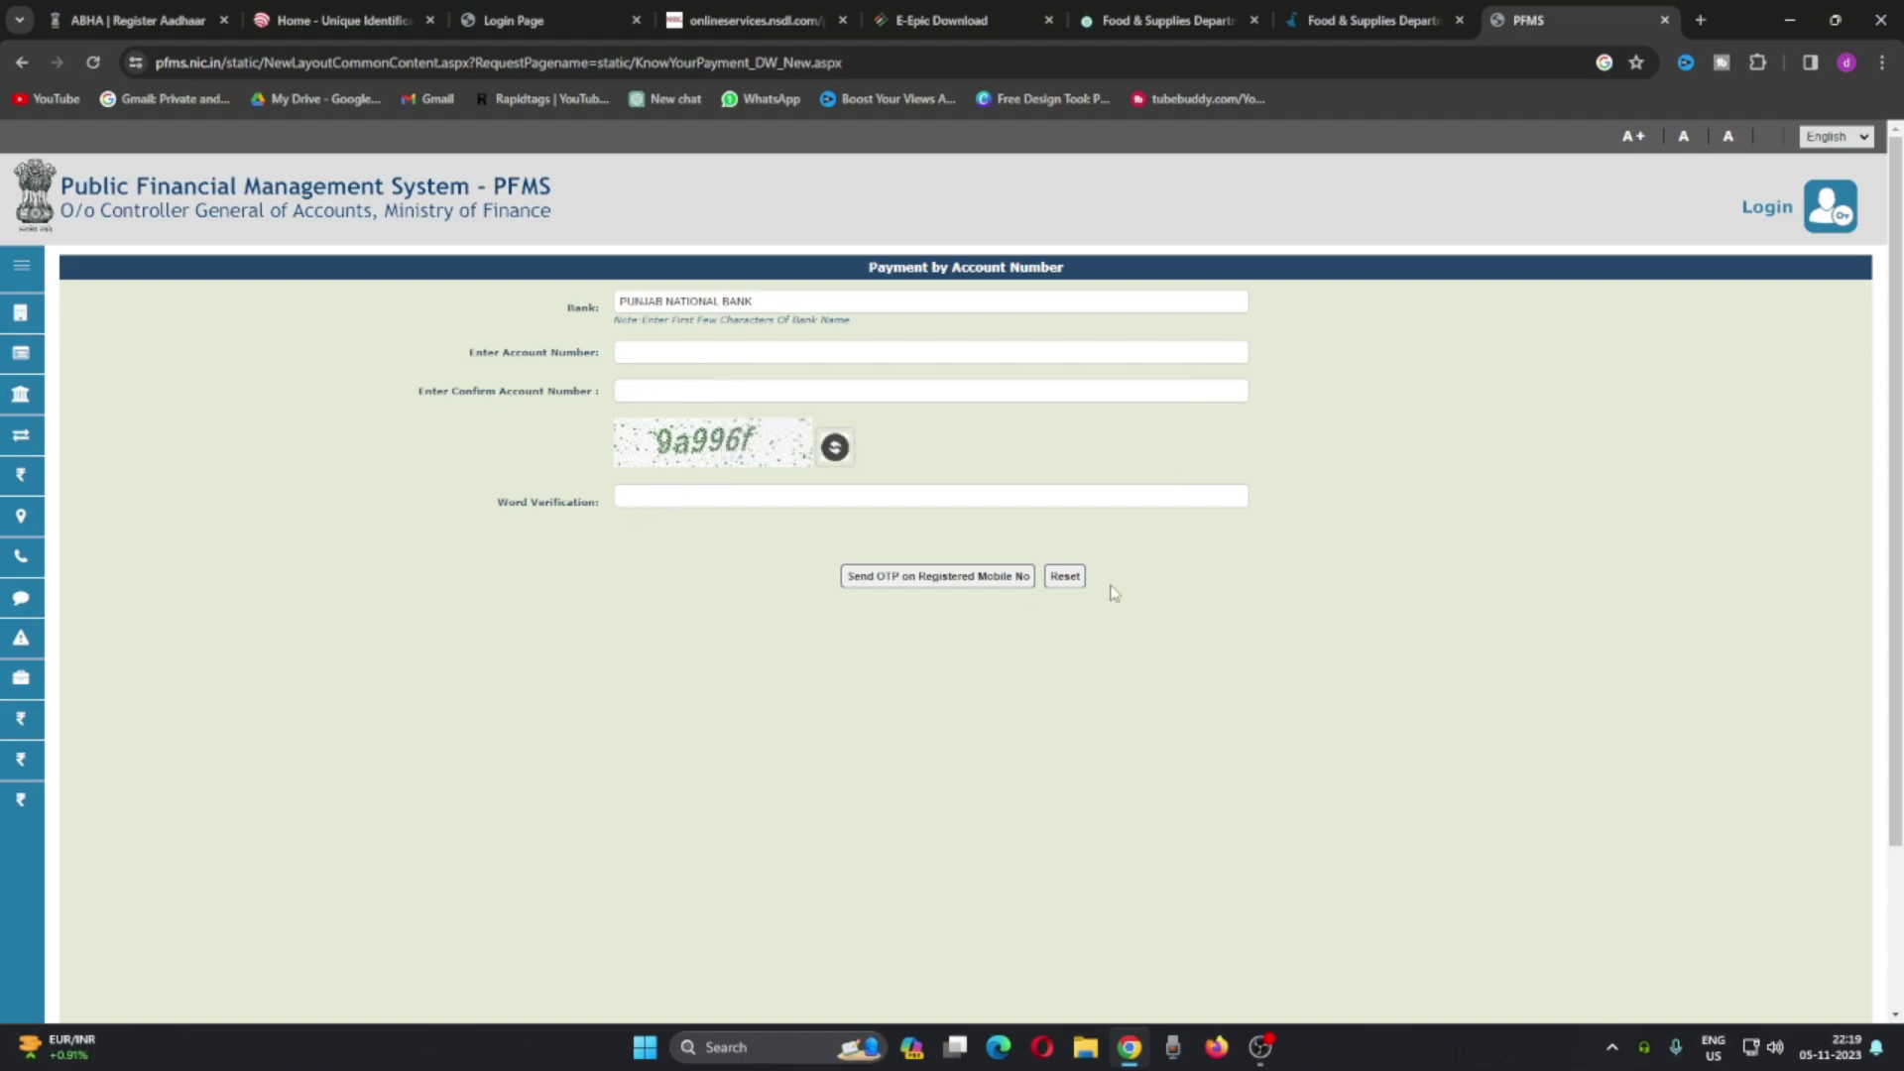